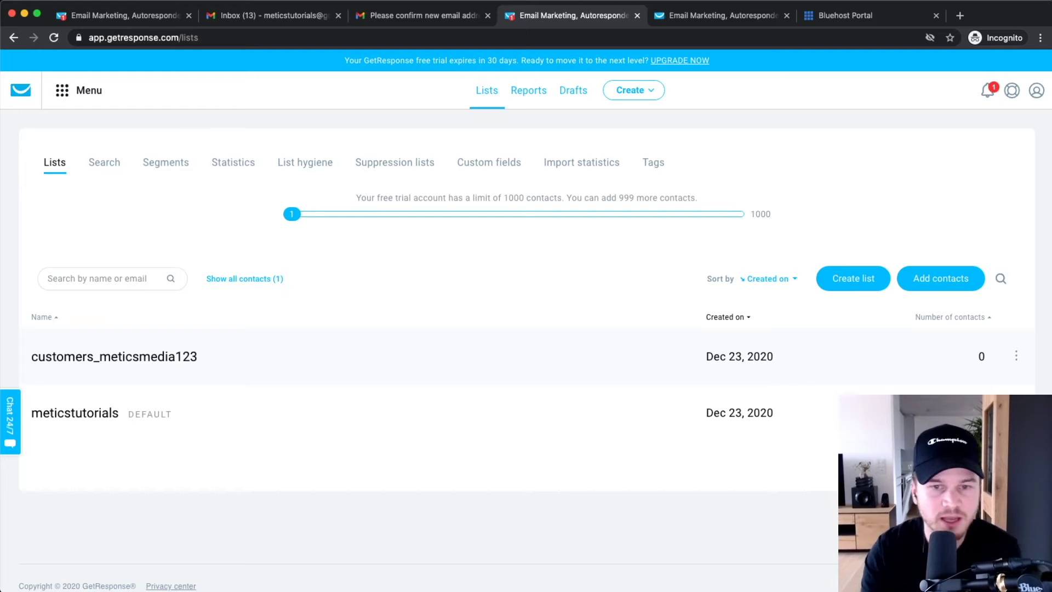
- Go to Forms and surveys from the main menu and start a new form with Create Form
{"action": "left_click", "coordinate": [76, 92]}
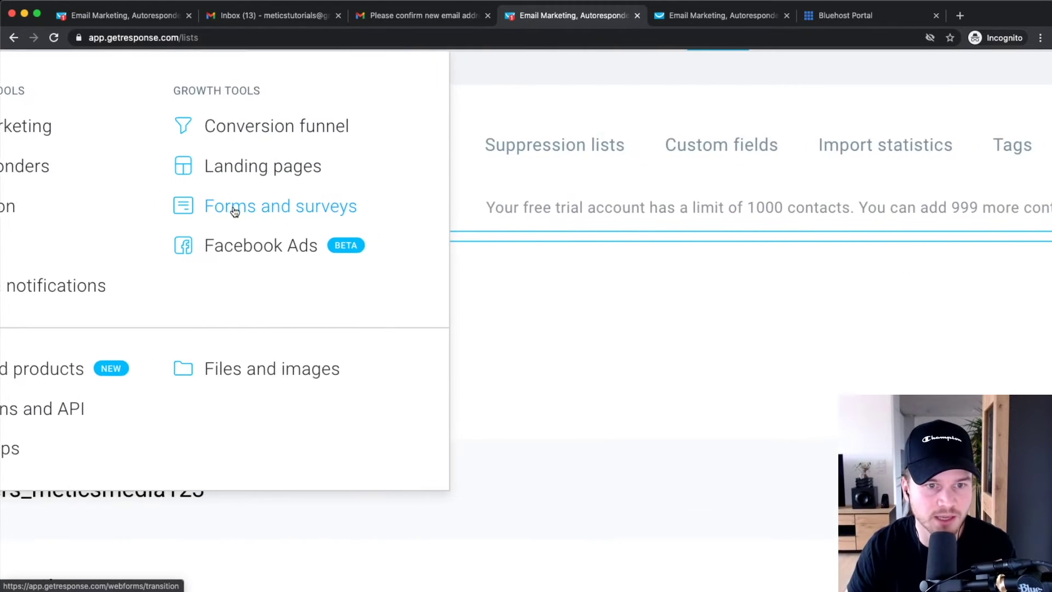
{"action": "left_click", "coordinate": [265, 209]}
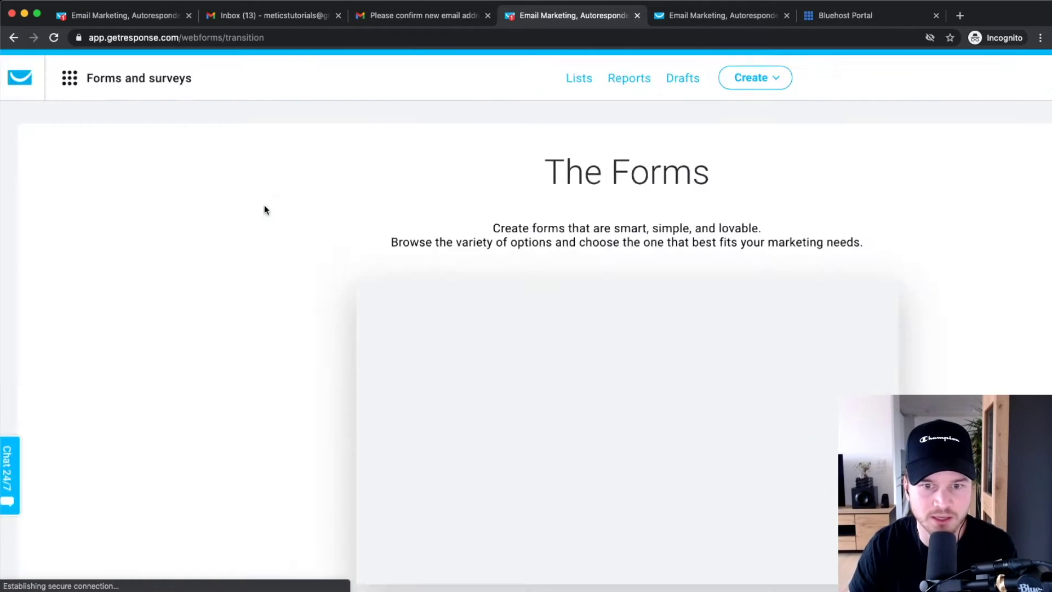
{"action": "scroll", "coordinate": [325, 281], "scroll_direction": "down", "scroll_amount": 3}
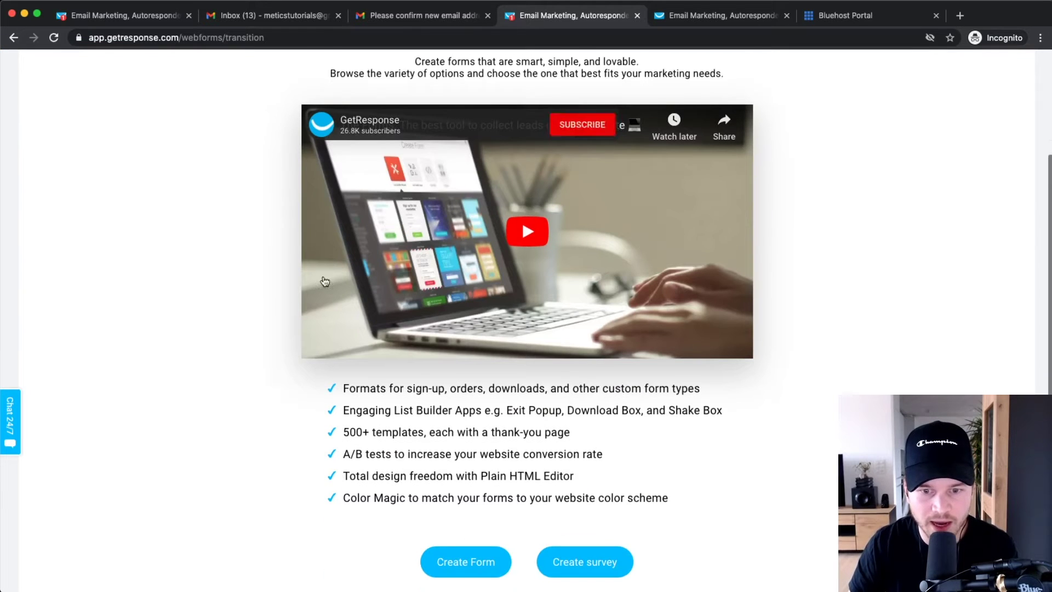
{"action": "scroll", "coordinate": [511, 427], "scroll_direction": "down", "scroll_amount": 2}
{"action": "scroll", "coordinate": [466, 464], "scroll_direction": "up", "scroll_amount": 2, "text": "ctrl"}
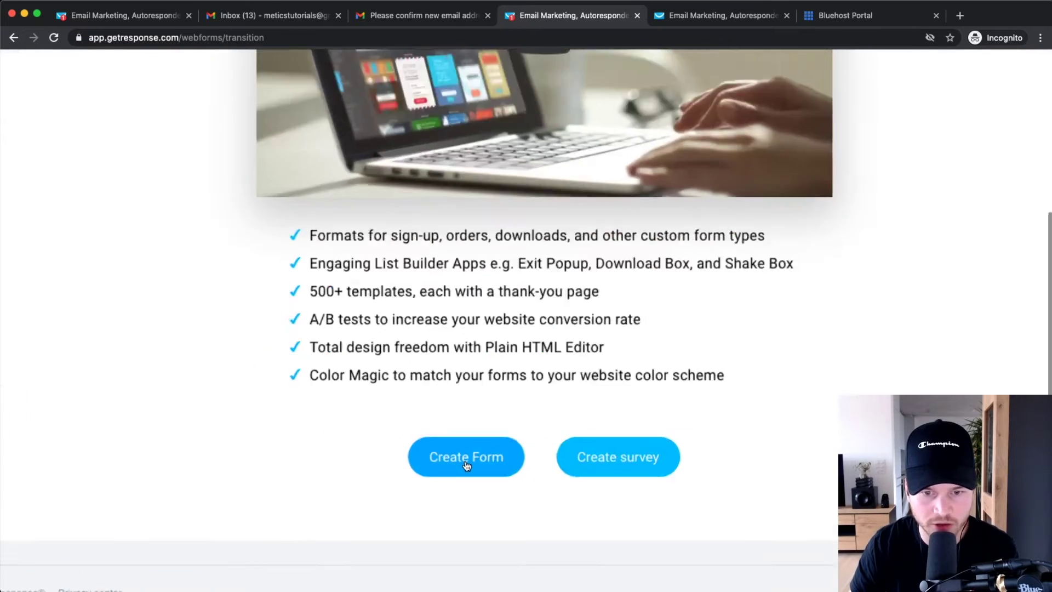
{"action": "left_click", "coordinate": [472, 460]}
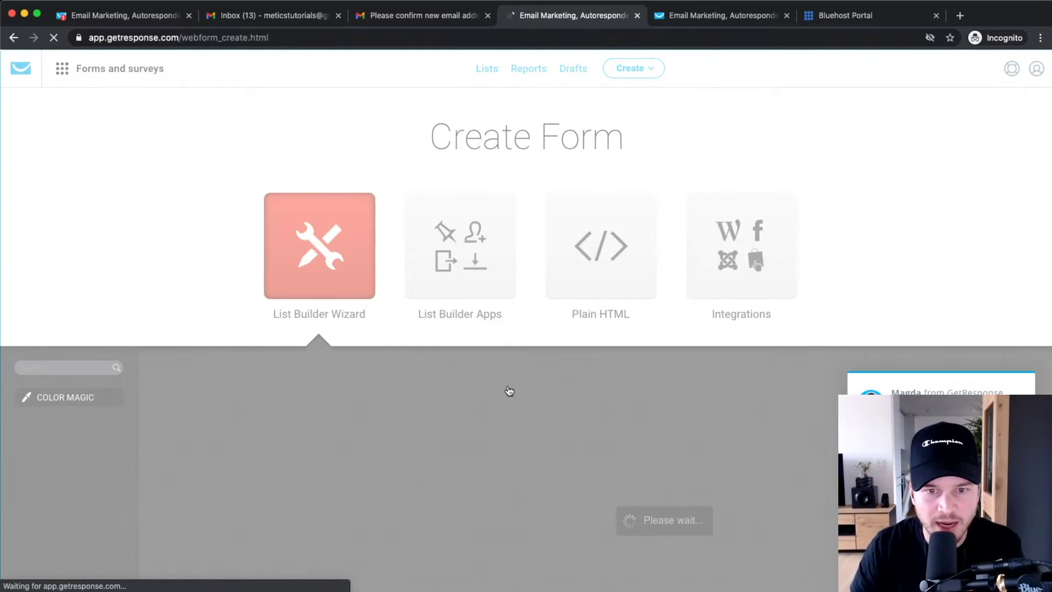
{"action": "scroll", "coordinate": [415, 433], "scroll_direction": "down", "scroll_amount": 1}
- Scroll through the form template gallery to browse the available templates
{"action": "scroll", "coordinate": [384, 339], "scroll_direction": "down", "scroll_amount": 2}
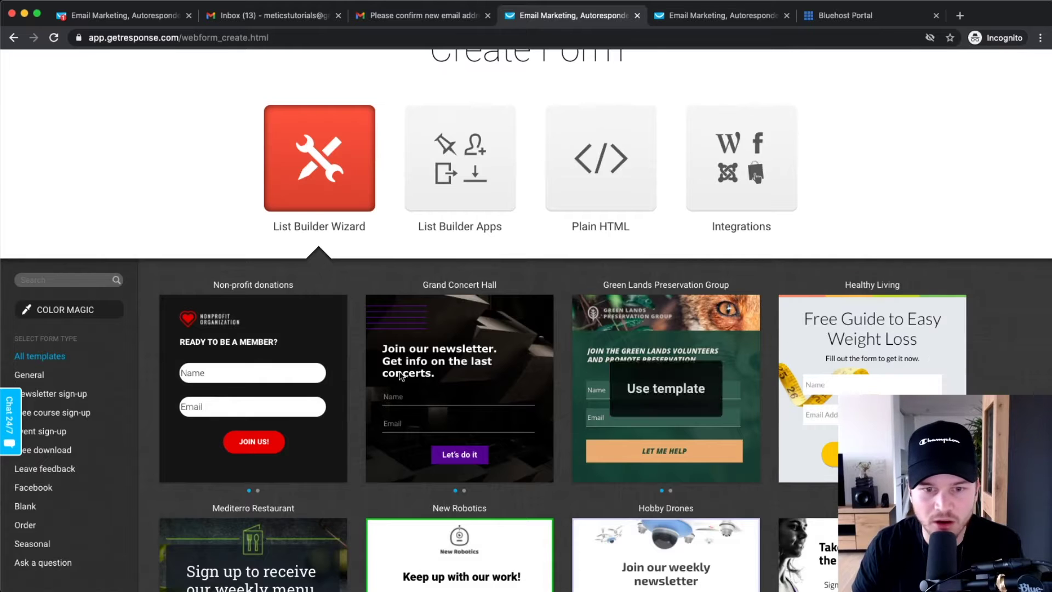
{"action": "scroll", "coordinate": [459, 356], "scroll_direction": "down", "scroll_amount": 2}
{"action": "scroll", "coordinate": [458, 443], "scroll_direction": "down", "scroll_amount": 5}
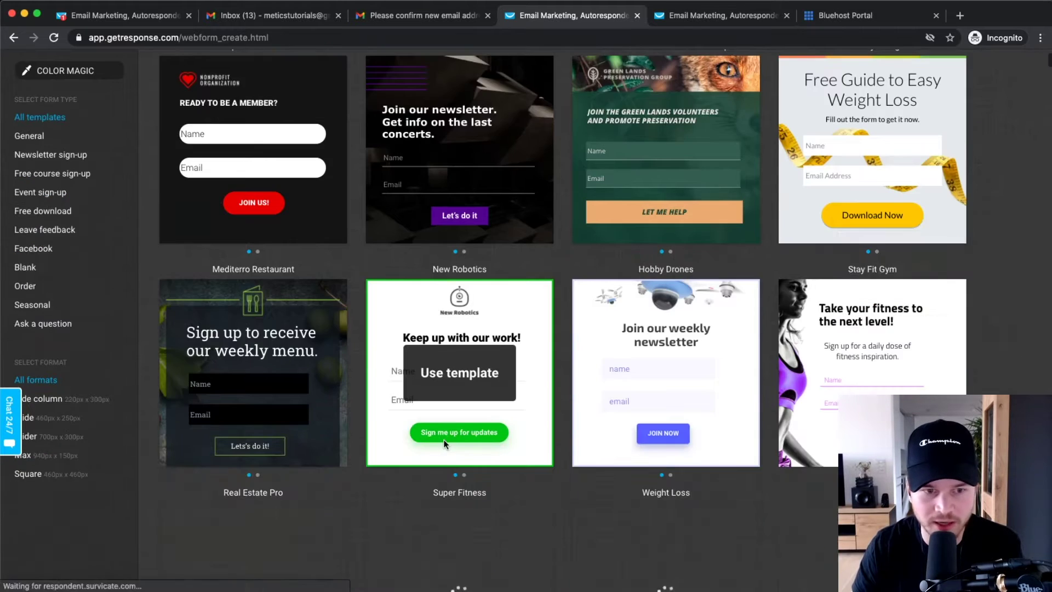
{"action": "scroll", "coordinate": [442, 436], "scroll_direction": "up", "scroll_amount": 5}
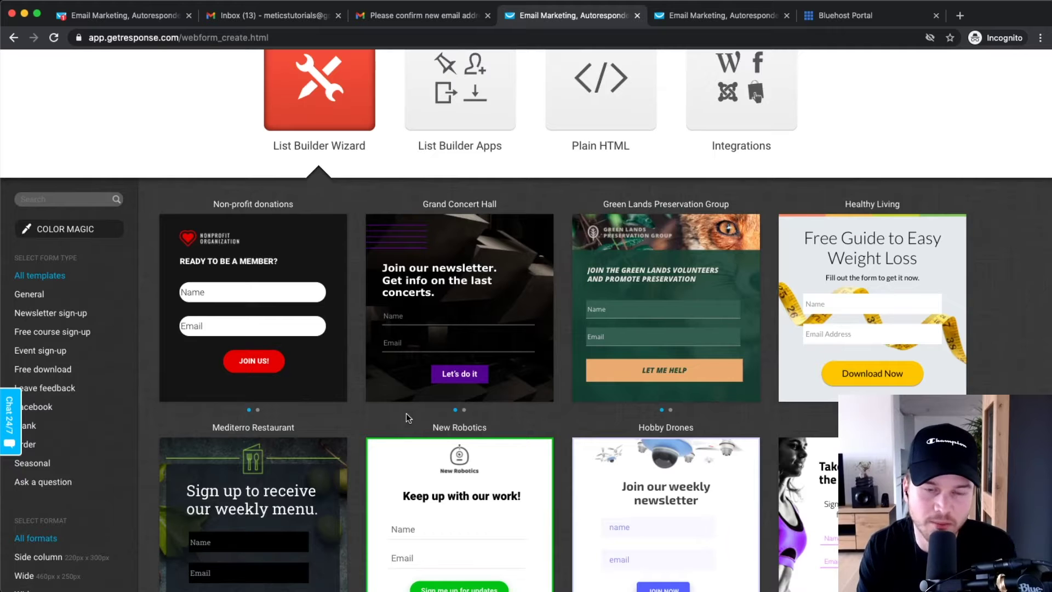
{"action": "scroll", "coordinate": [406, 413], "scroll_direction": "down", "scroll_amount": 4}
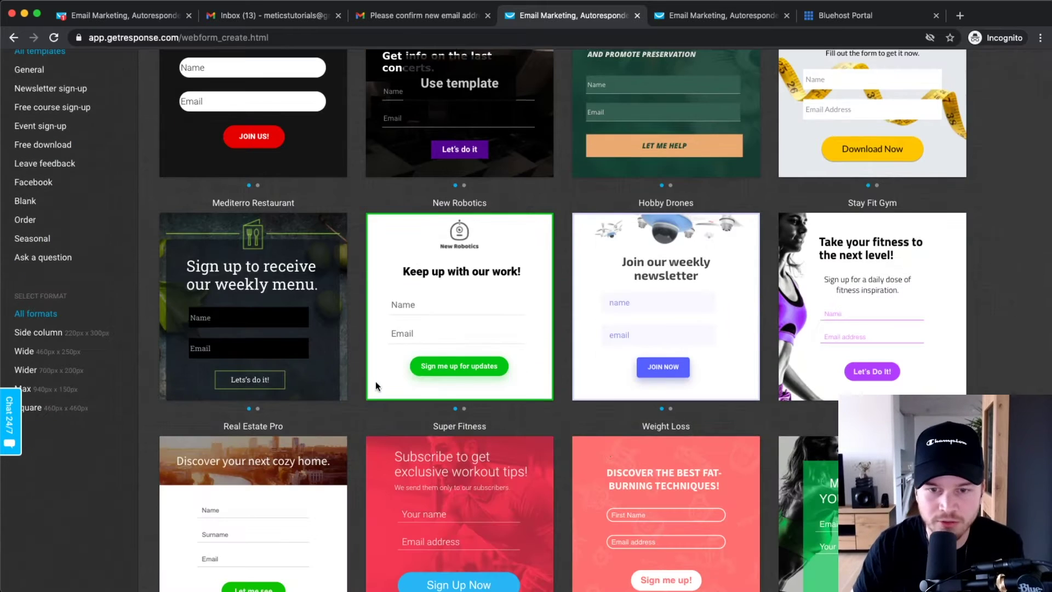
{"action": "scroll", "coordinate": [485, 315], "scroll_direction": "down", "scroll_amount": 1}
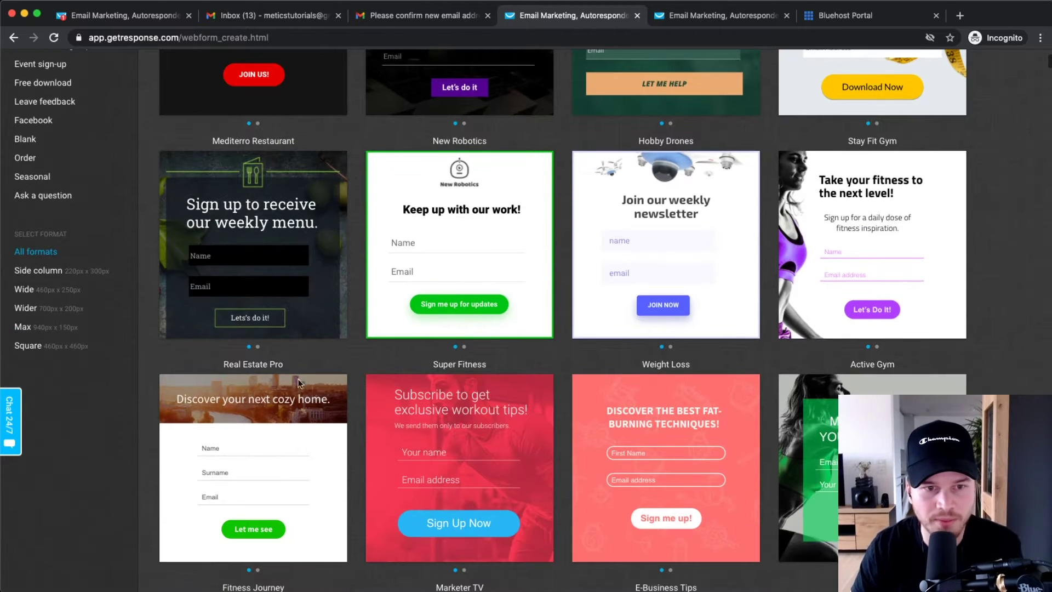
{"action": "scroll", "coordinate": [62, 341], "scroll_direction": "up", "scroll_amount": 3}
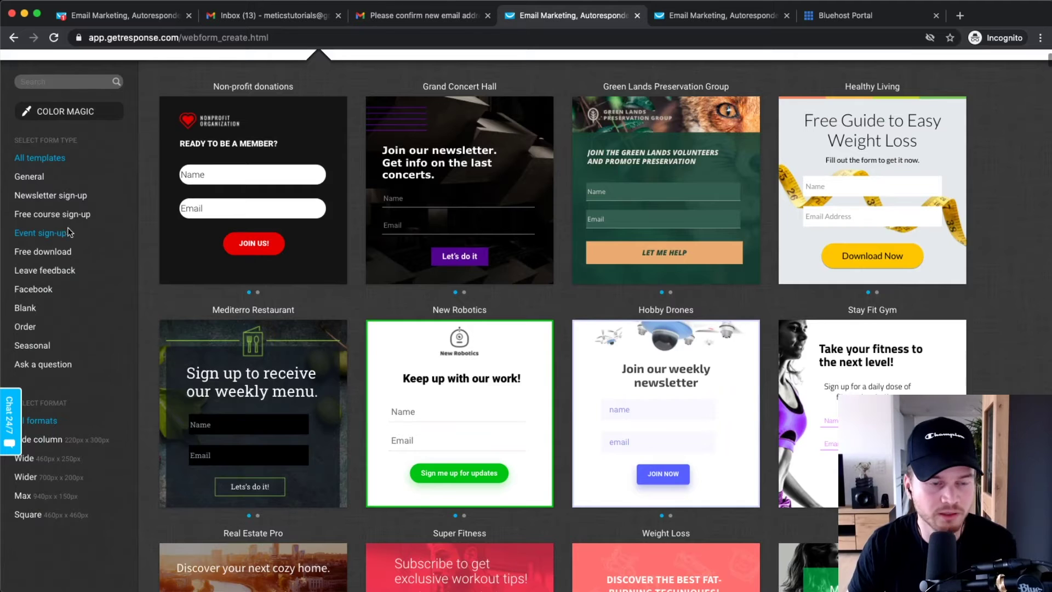
{"action": "scroll", "coordinate": [70, 241], "scroll_direction": "up", "scroll_amount": 5}
{"action": "scroll", "coordinate": [84, 243], "scroll_direction": "left", "scroll_amount": 2}
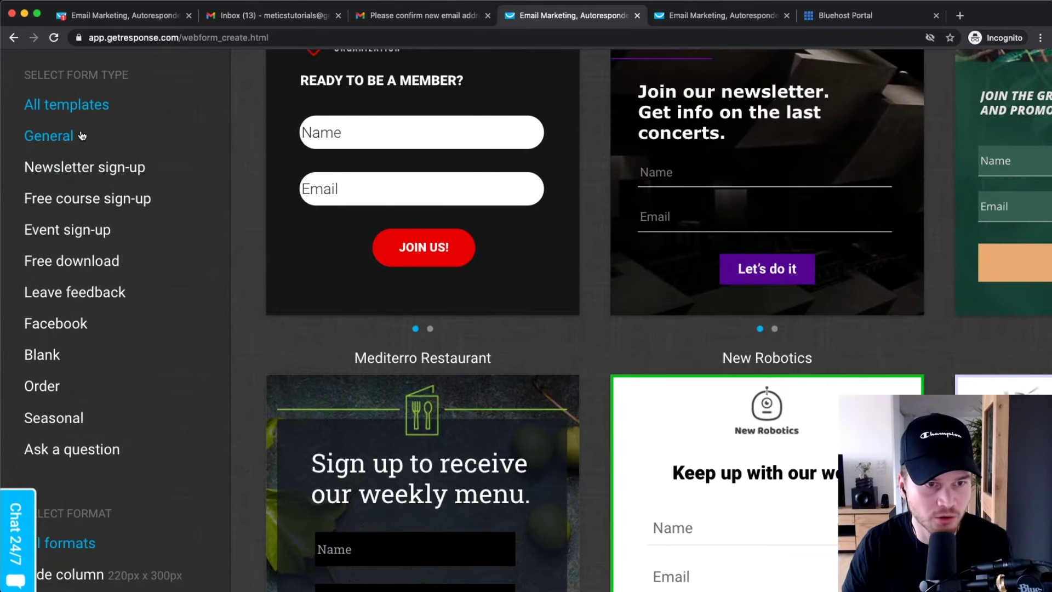
- Filter the templates through General, then Order, then the Free download form type
{"action": "left_click", "coordinate": [62, 136]}
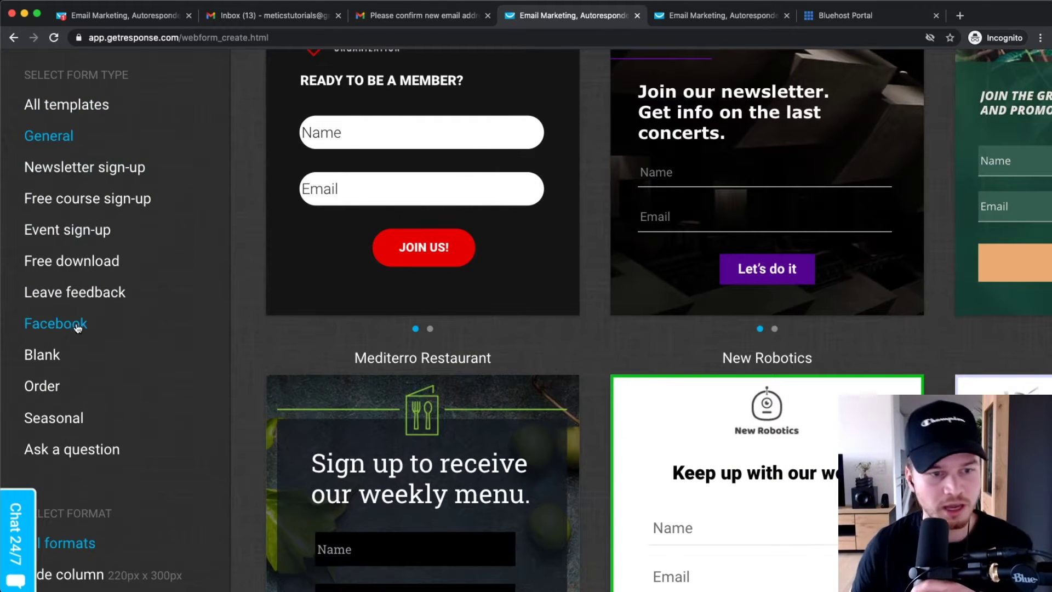
{"action": "left_click", "coordinate": [43, 386]}
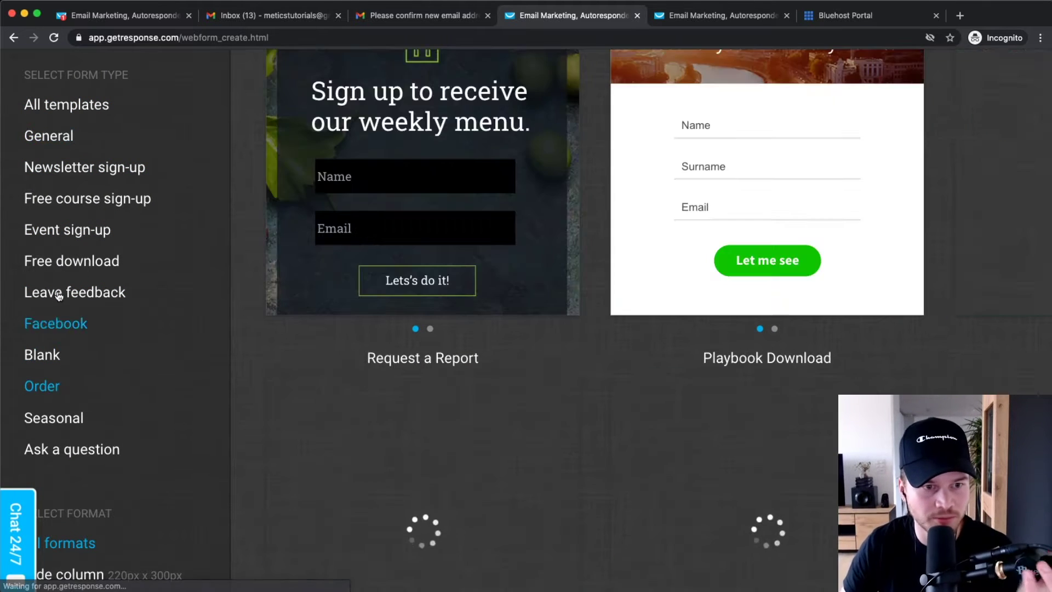
{"action": "left_click", "coordinate": [91, 263]}
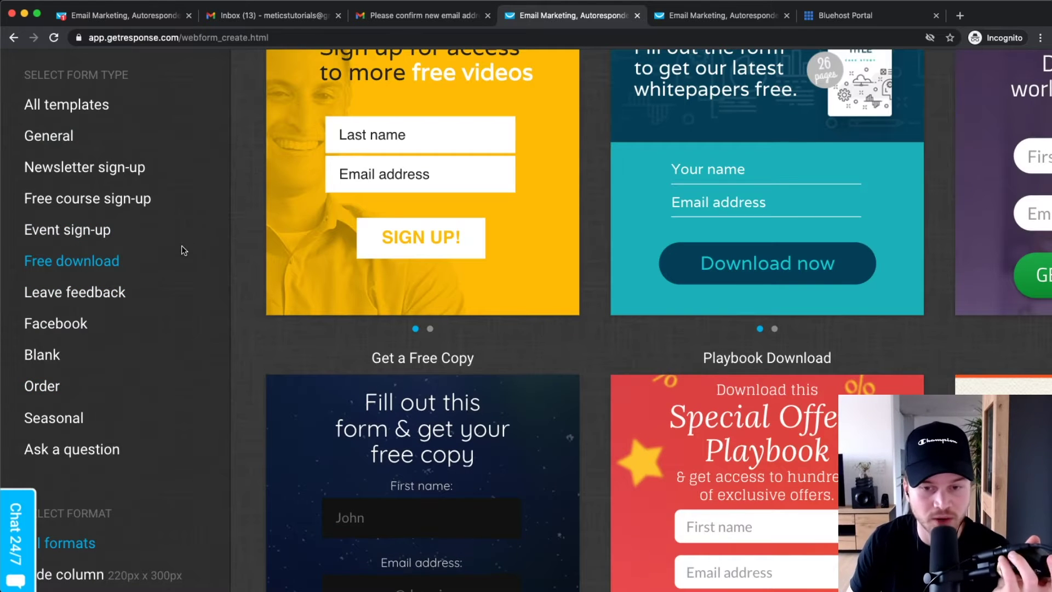
{"action": "mouse_move", "coordinate": [332, 237]}
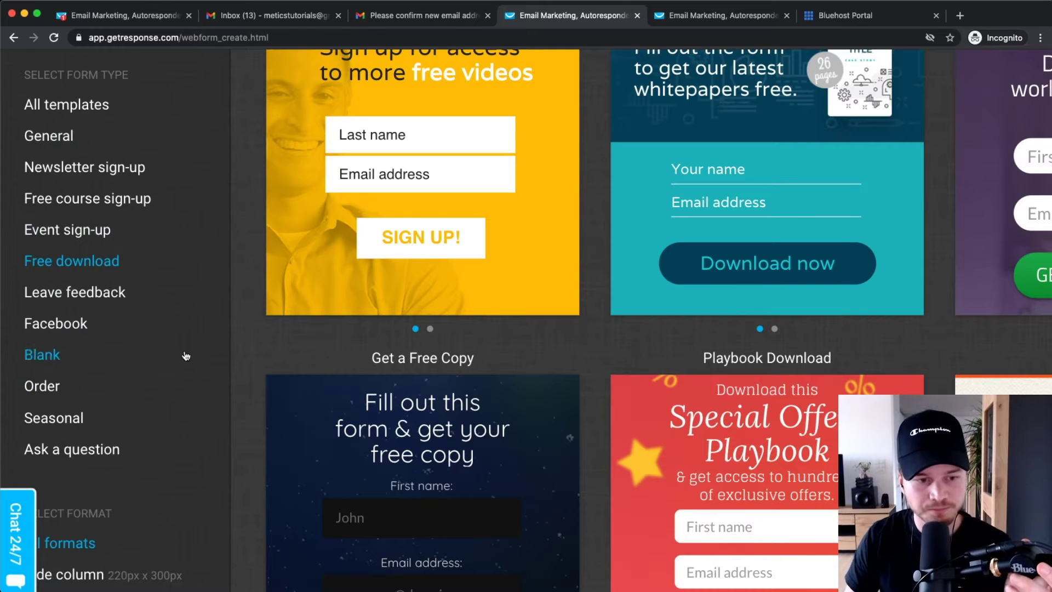
{"action": "scroll", "coordinate": [92, 279], "scroll_direction": "down", "scroll_amount": 5}
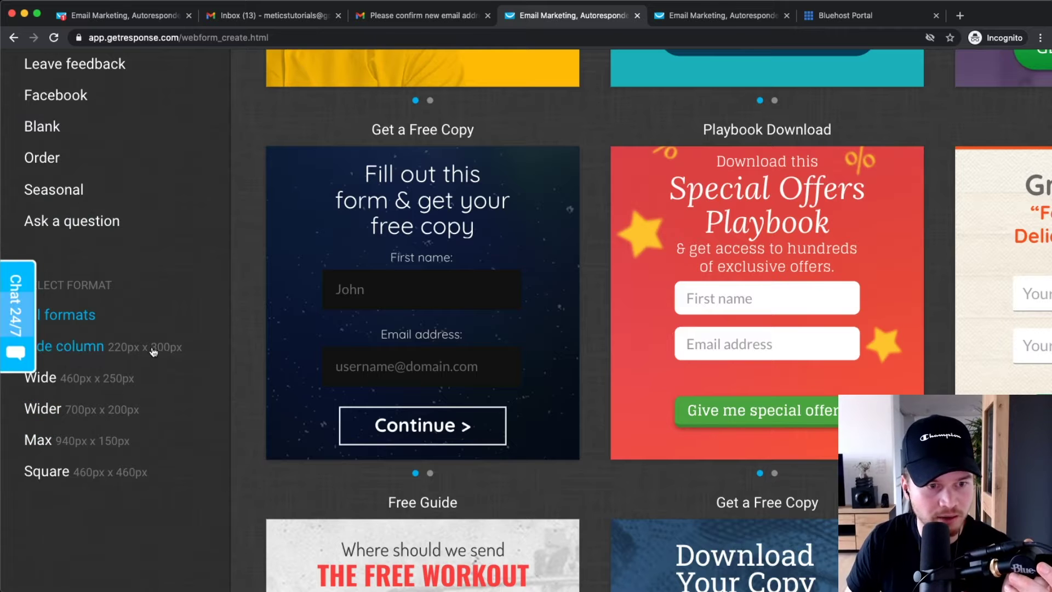
{"action": "scroll", "coordinate": [176, 347], "scroll_direction": "down", "scroll_amount": 5}
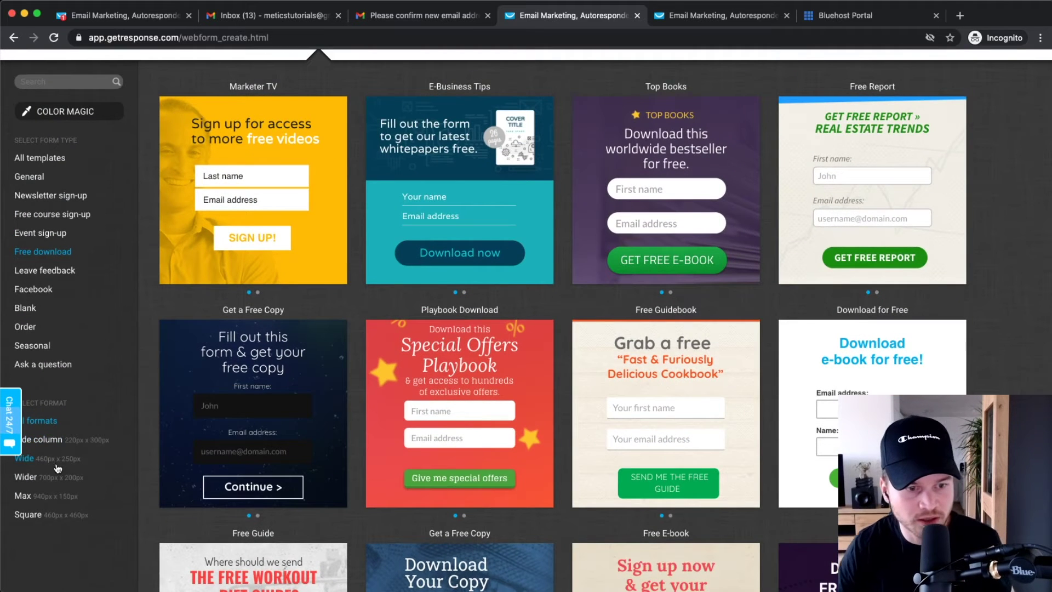
{"action": "mouse_move", "coordinate": [455, 388]}
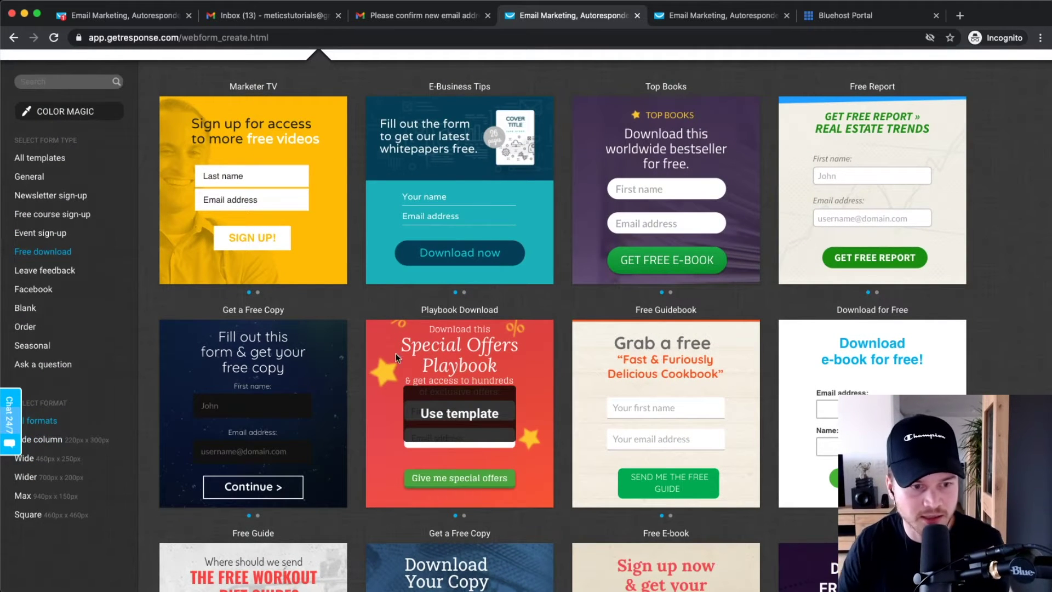
- Compare the Wide, Wider and Max formats, settle on Wider, and use the E-Business Tips template
{"action": "left_click", "coordinate": [41, 462]}
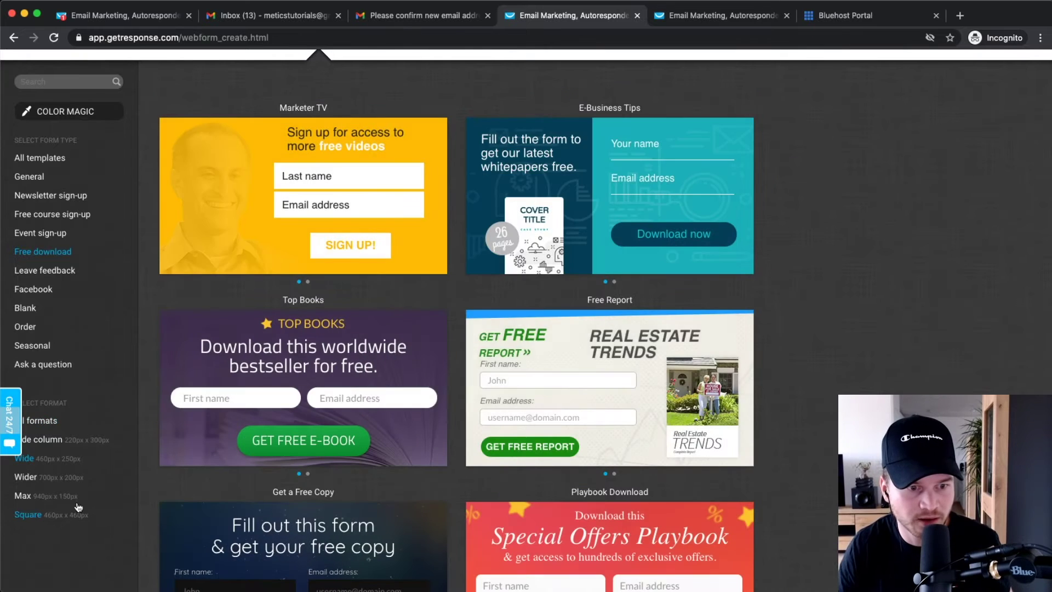
{"action": "left_click", "coordinate": [51, 478]}
{"action": "left_click", "coordinate": [22, 496]}
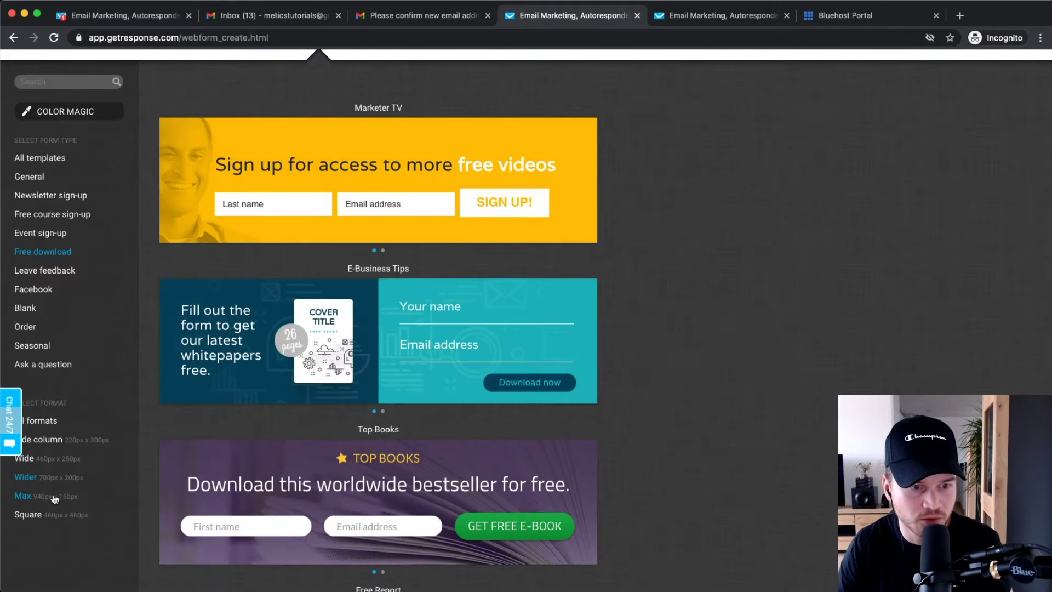
{"action": "mouse_move", "coordinate": [544, 378]}
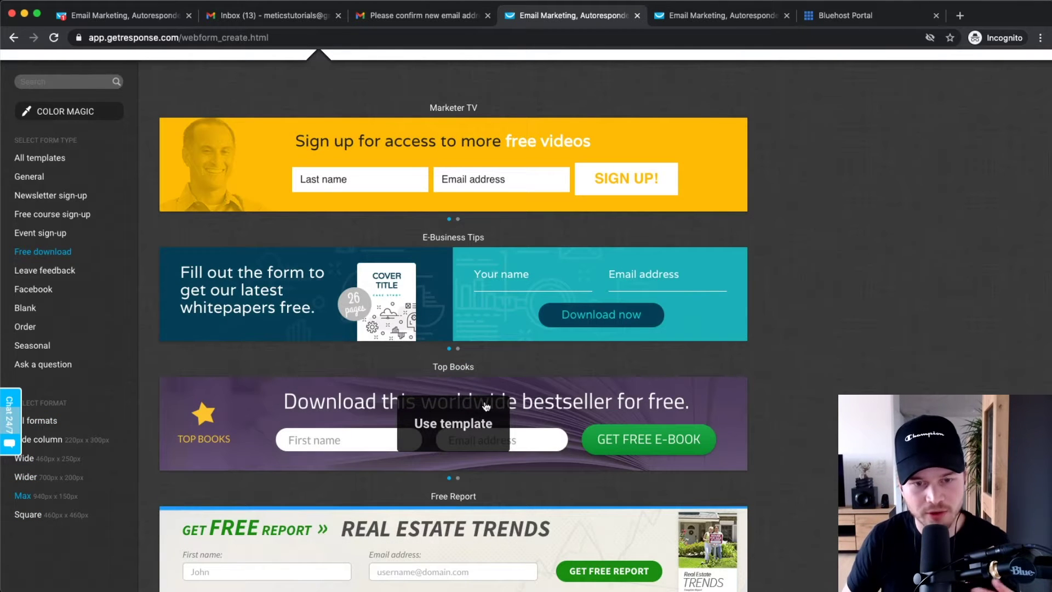
{"action": "left_click", "coordinate": [59, 476]}
{"action": "mouse_move", "coordinate": [444, 141]}
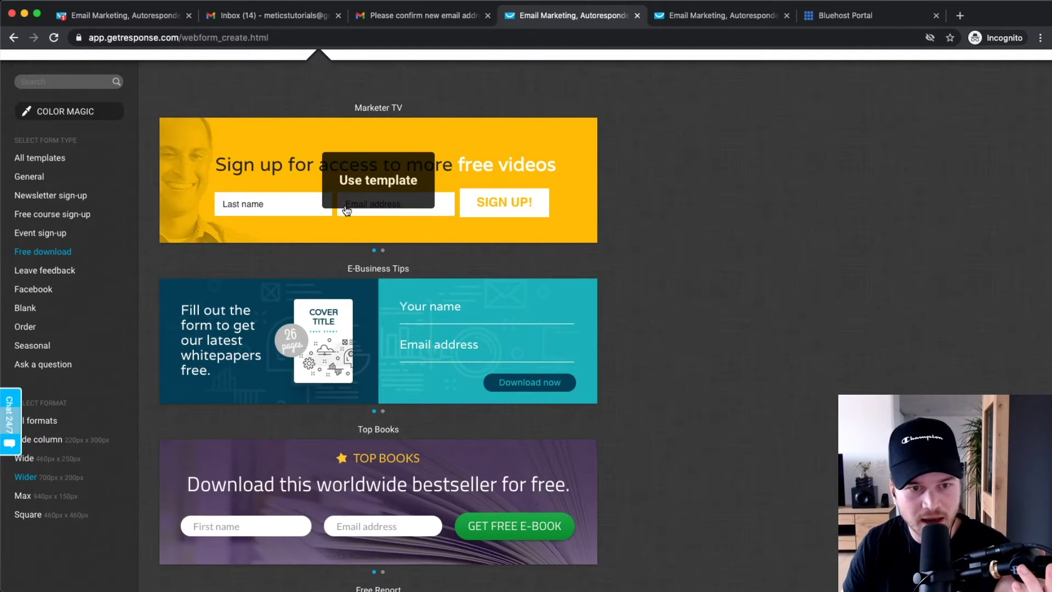
{"action": "left_click", "coordinate": [53, 424]}
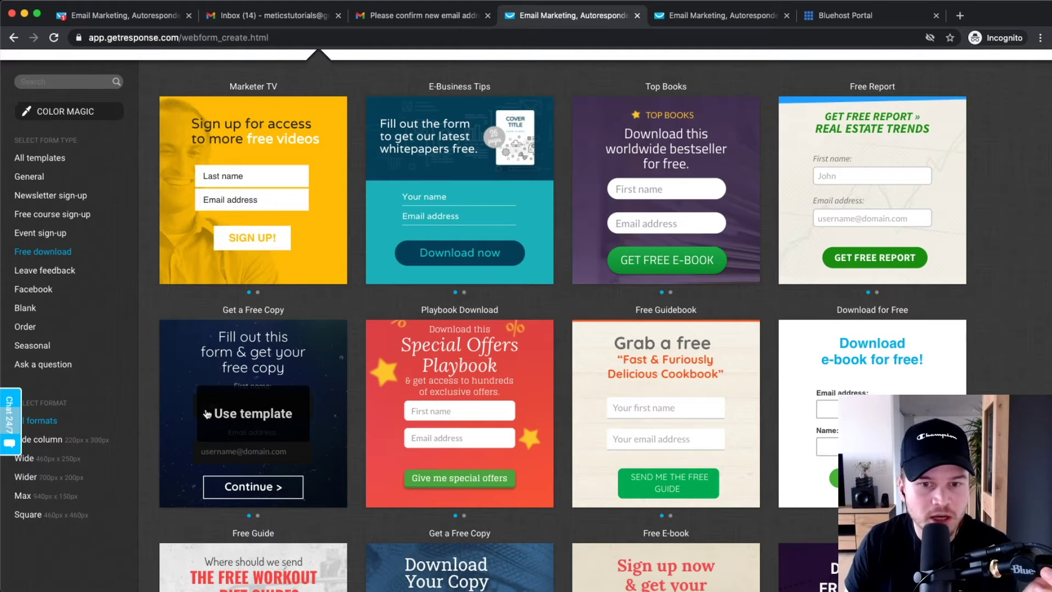
{"action": "left_click", "coordinate": [50, 475]}
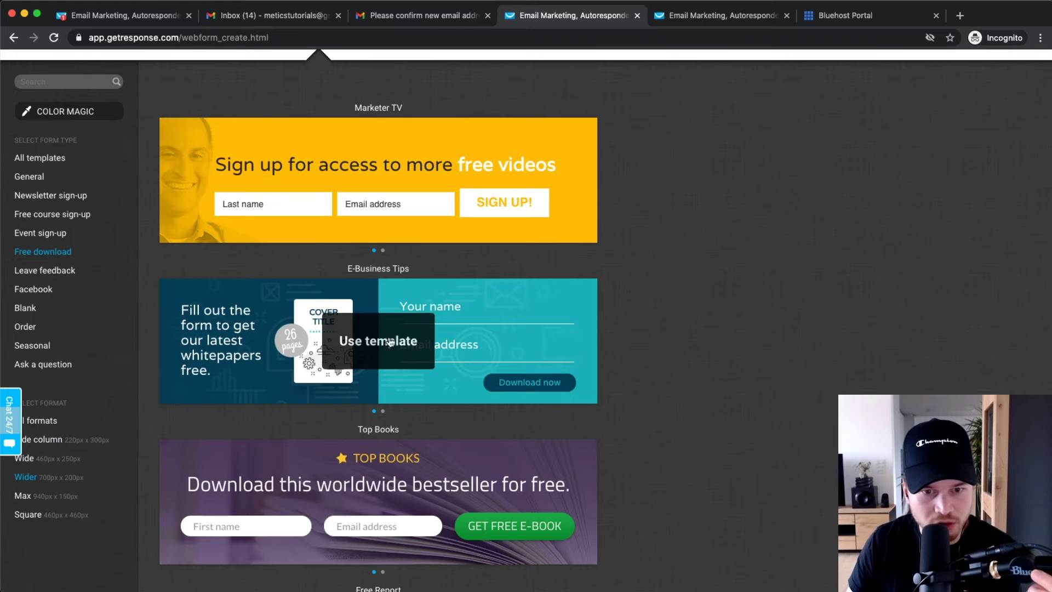
{"action": "left_click", "coordinate": [373, 340]}
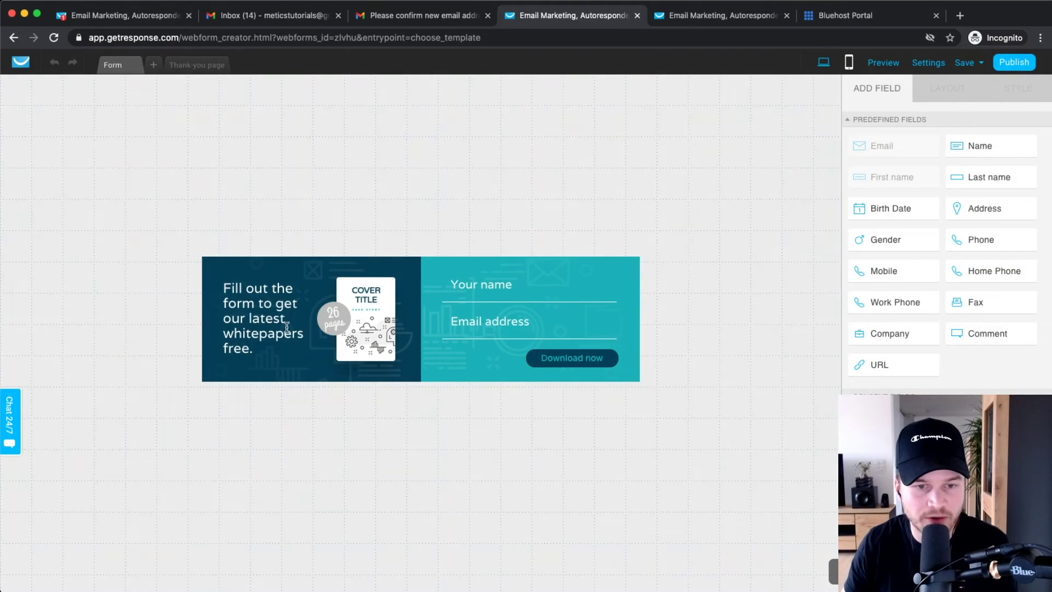
- Replace the headline text with 'Get our free youtube optimization checklist here'
{"action": "left_click", "coordinate": [242, 305]}
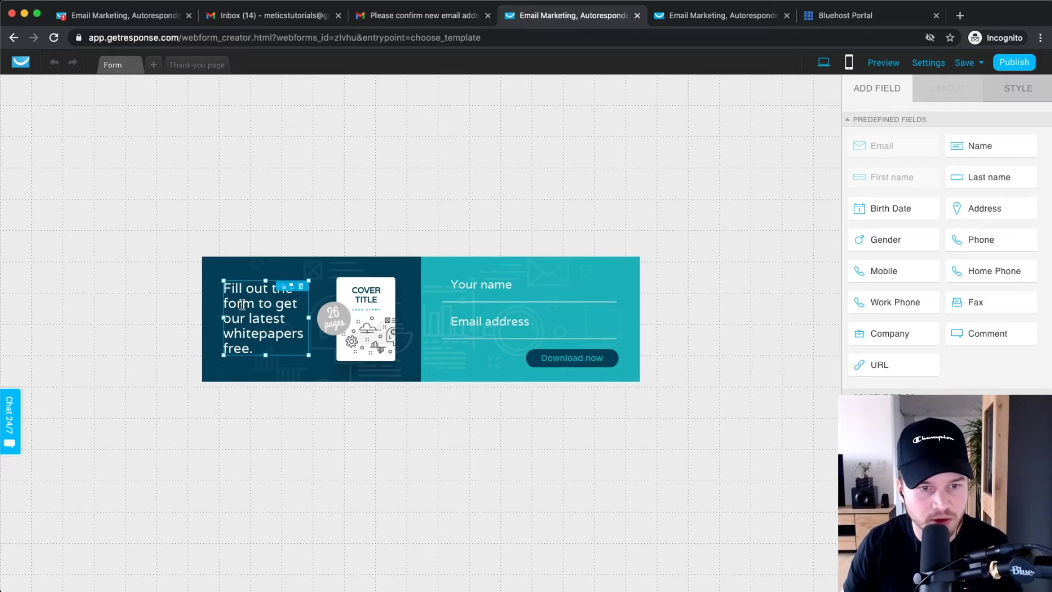
{"action": "left_click", "coordinate": [241, 297]}
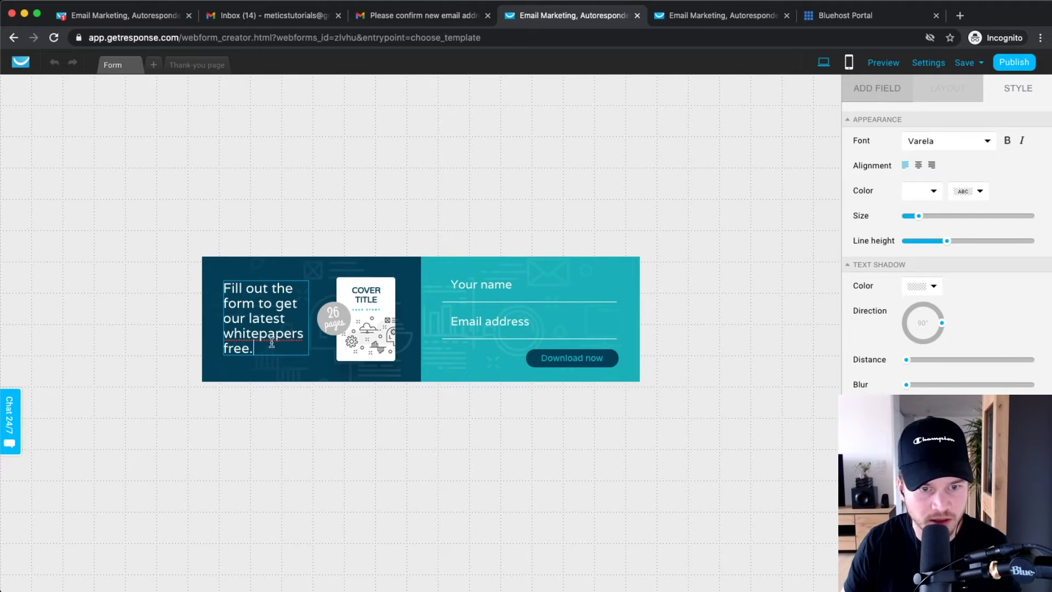
{"action": "left_click_drag", "start_coordinate": [282, 339], "coordinate": [228, 289]}
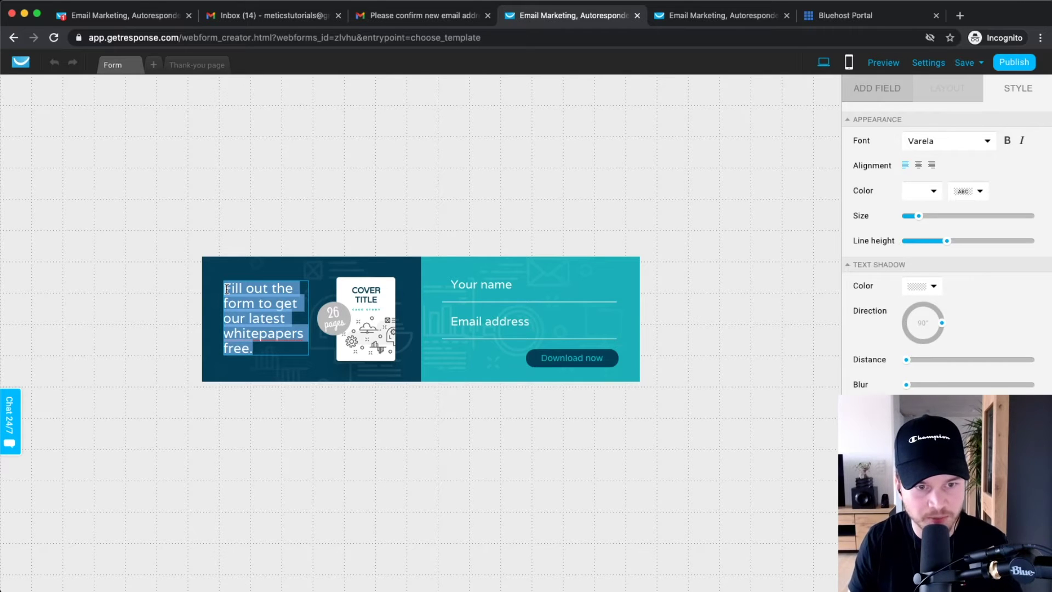
{"action": "type", "text": "Get our free "}
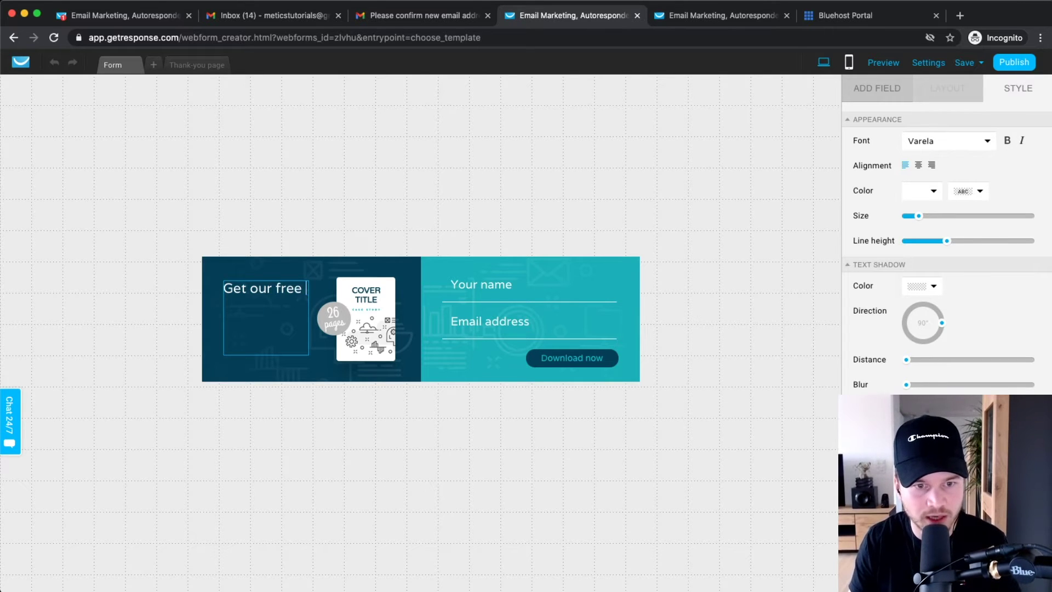
{"action": "type", "text": "youtube opti"}
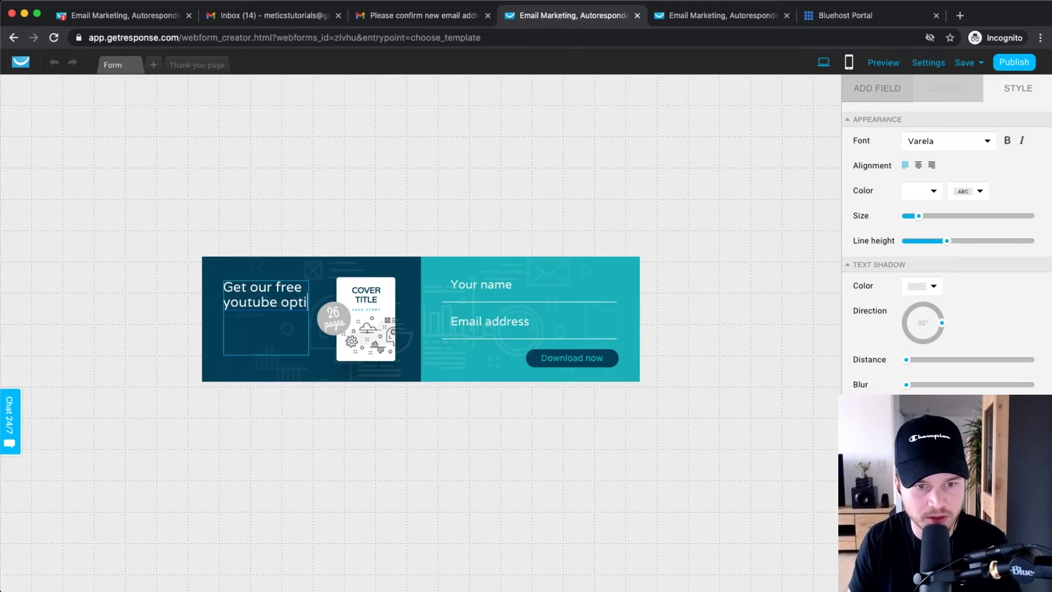
{"action": "type", "text": "mi"}
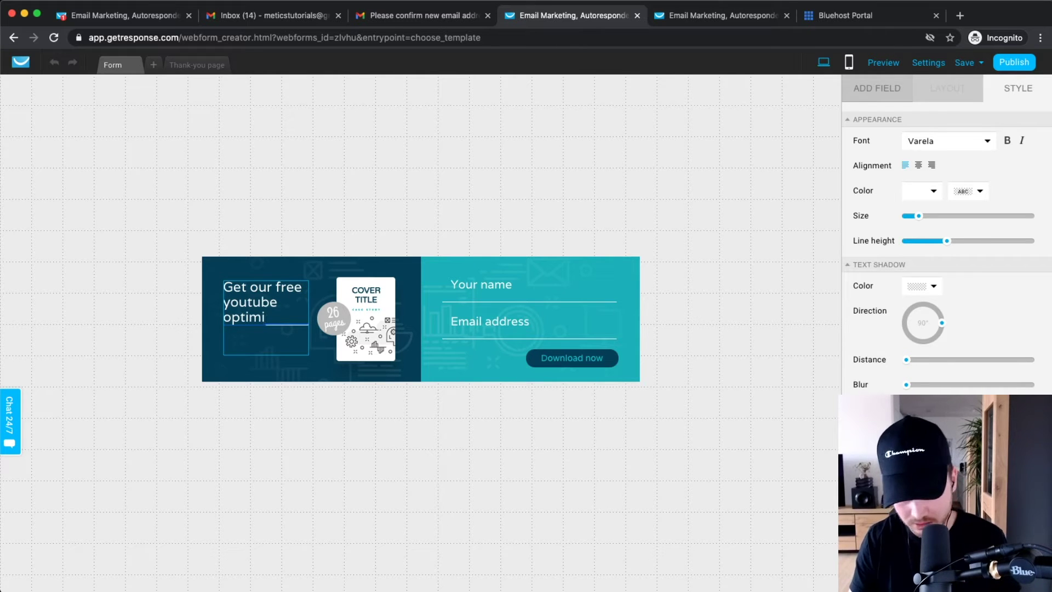
{"action": "type", "text": "zation checklist her"}
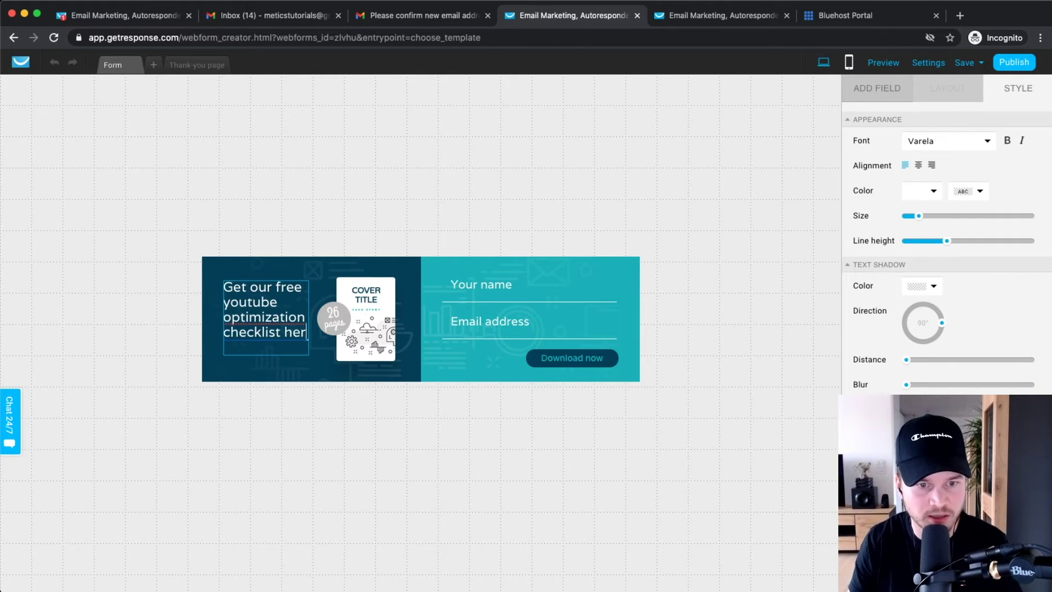
{"action": "type", "text": "e:"}
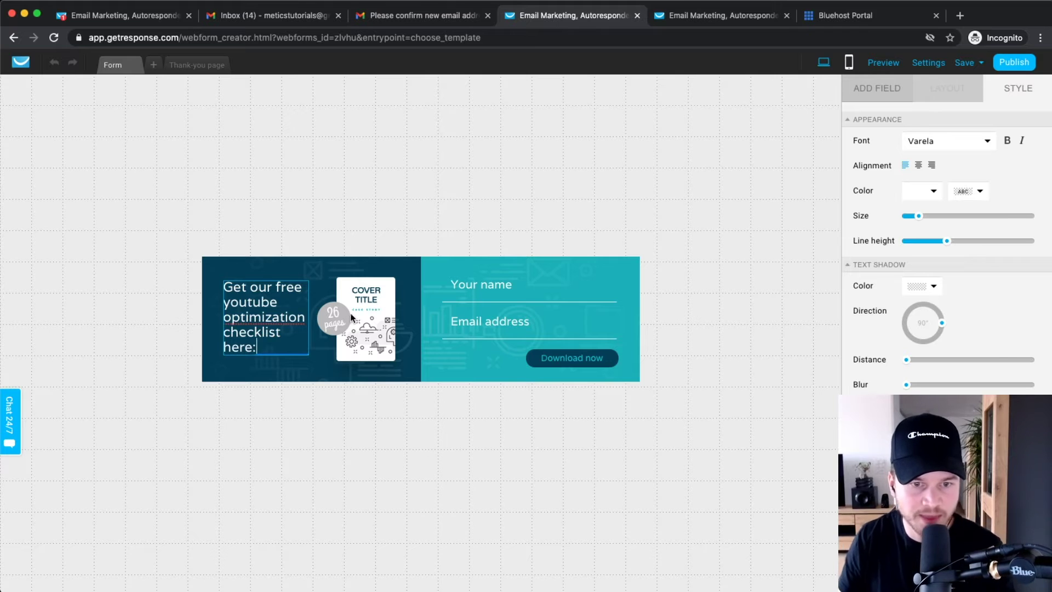
{"action": "left_click", "coordinate": [367, 311]}
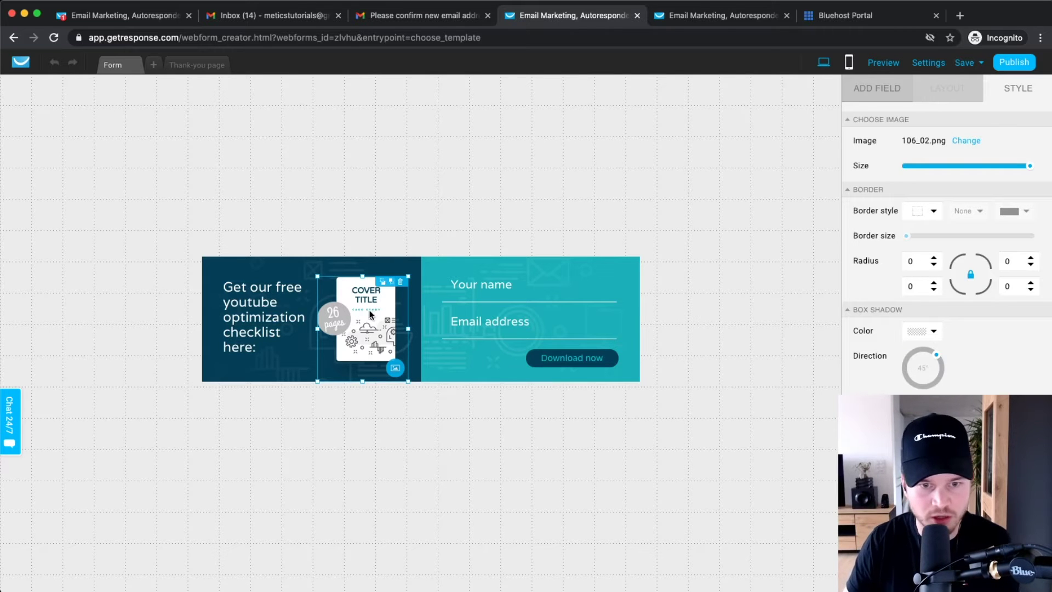
- Upload Cover.png to the image library and use it as the form's cover image
{"action": "left_click", "coordinate": [395, 368]}
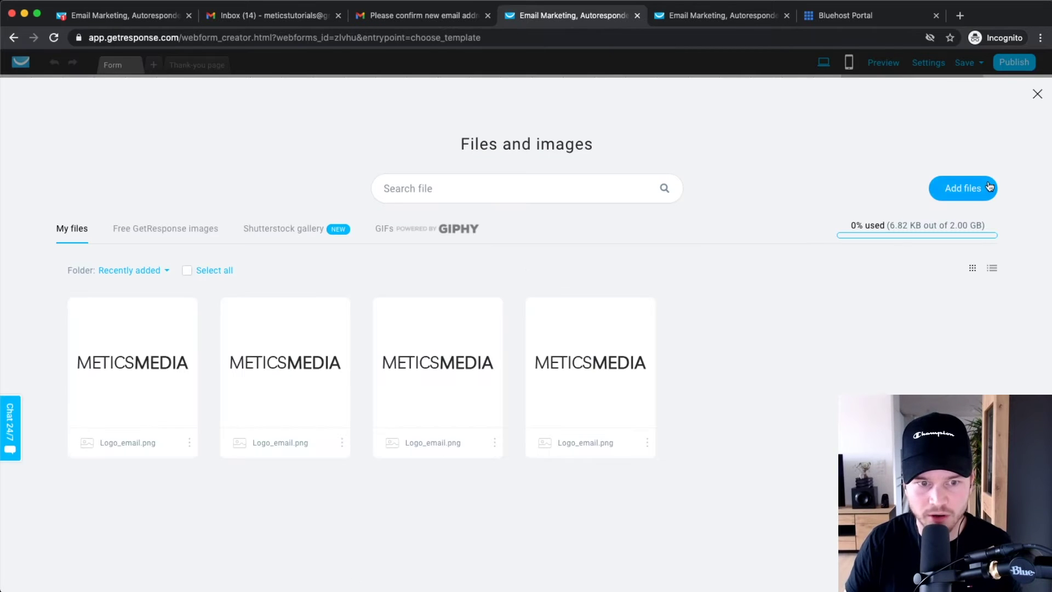
{"action": "left_click", "coordinate": [949, 187]}
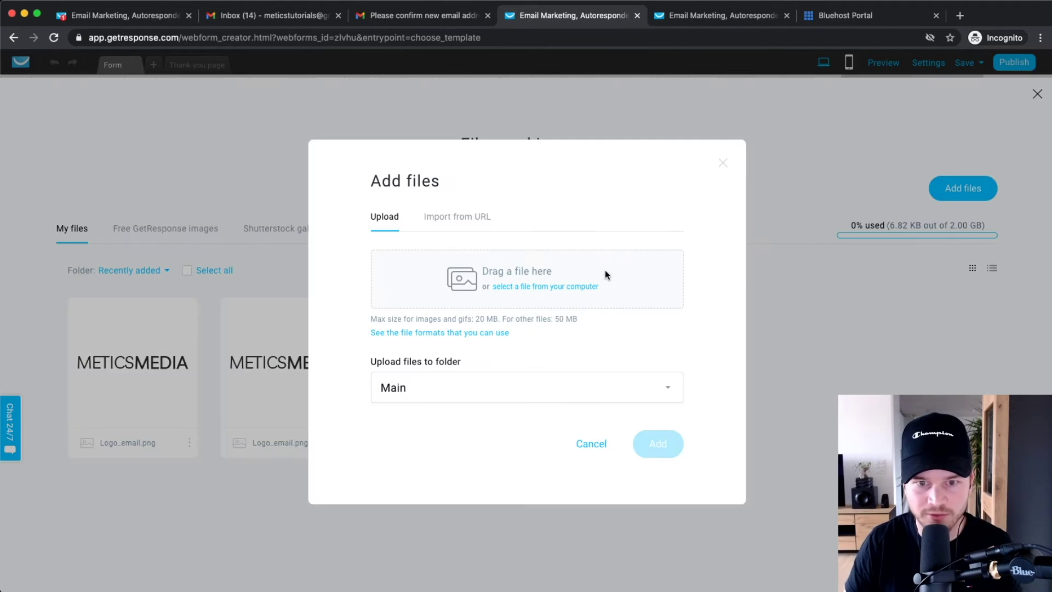
{"action": "left_click", "coordinate": [527, 288]}
{"action": "left_click", "coordinate": [235, 91]}
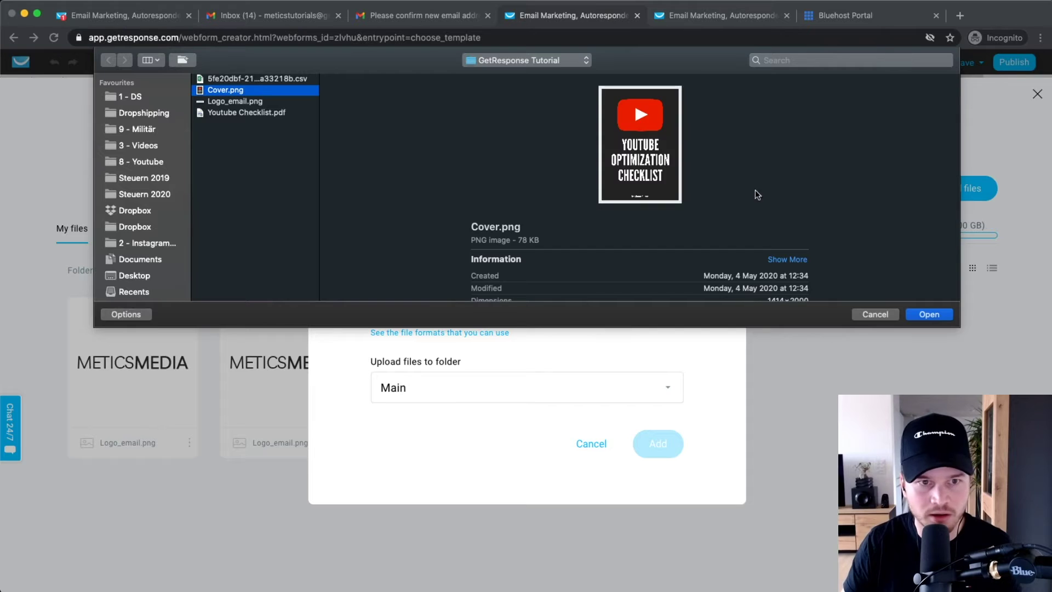
{"action": "left_click", "coordinate": [931, 313]}
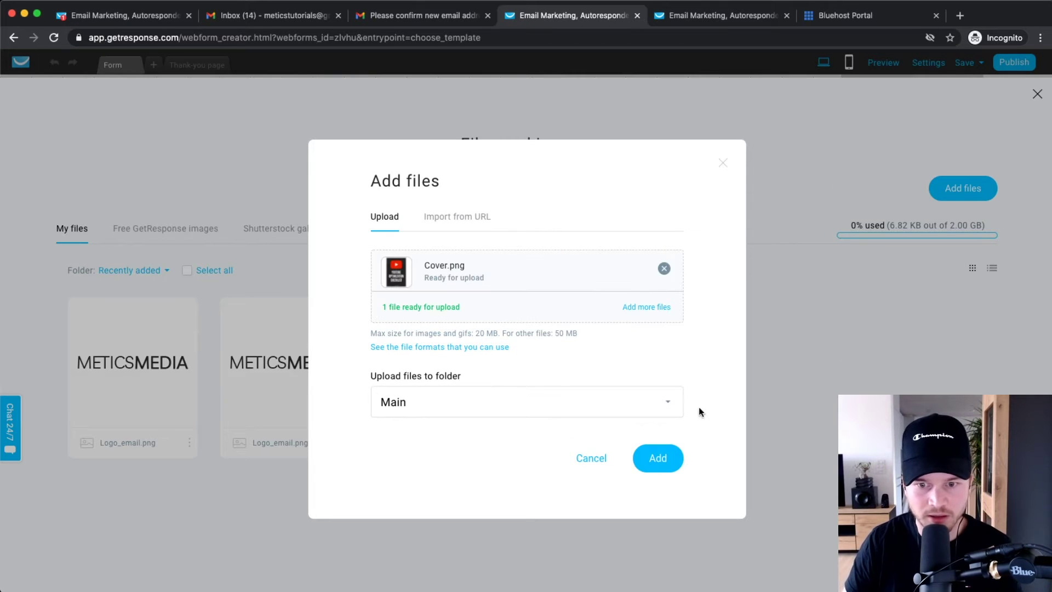
{"action": "left_click", "coordinate": [659, 459]}
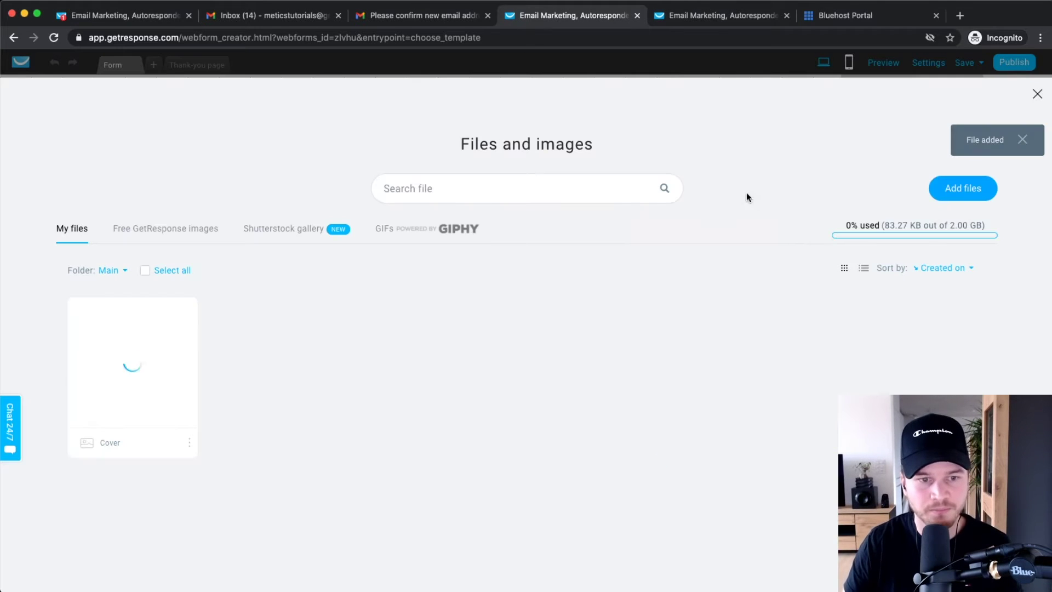
{"action": "mouse_move", "coordinate": [132, 356]}
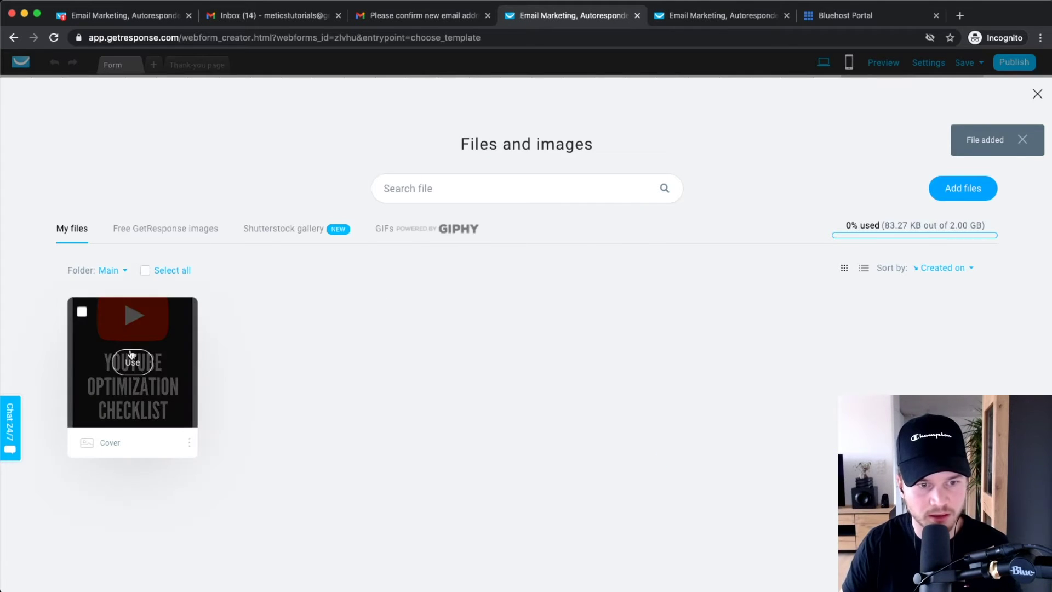
{"action": "left_click", "coordinate": [132, 362]}
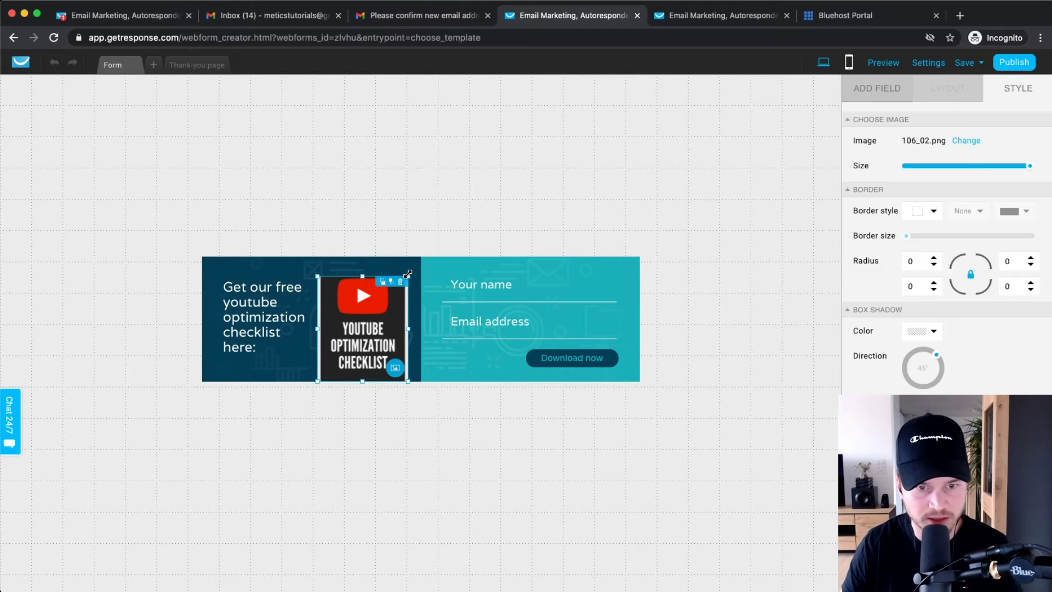
- Shrink the cover image to about 103x119 px and widen the form
{"action": "left_click_drag", "start_coordinate": [408, 273], "coordinate": [380, 291]}
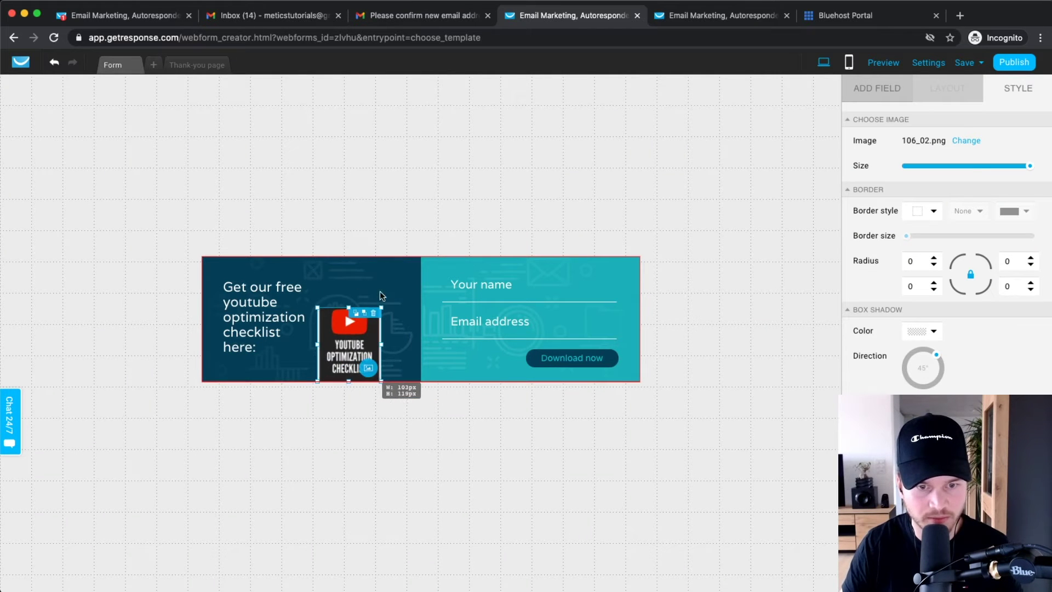
{"action": "left_click", "coordinate": [691, 314]}
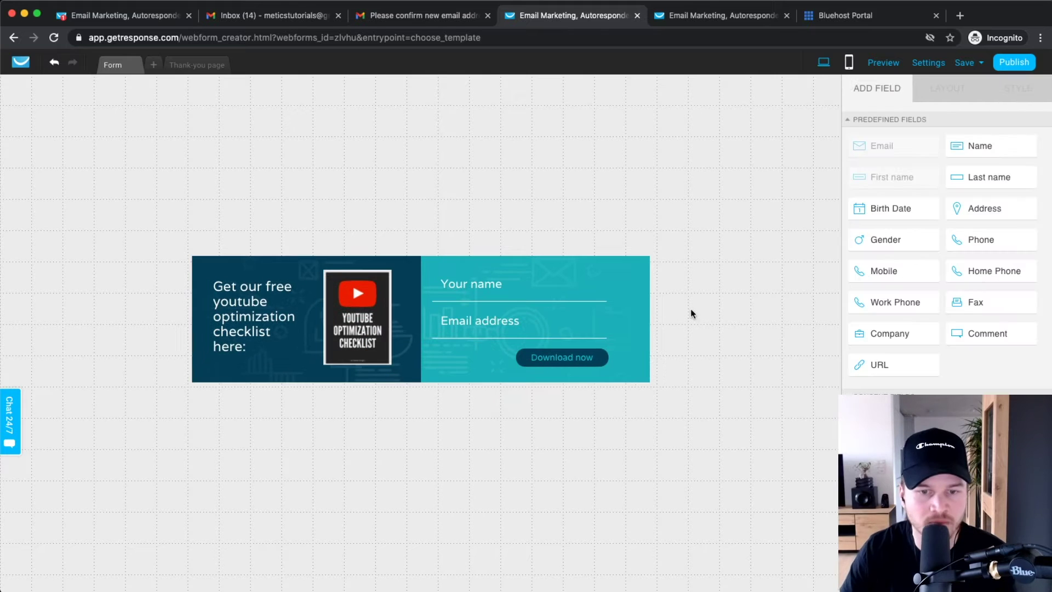
{"action": "left_click", "coordinate": [627, 291]}
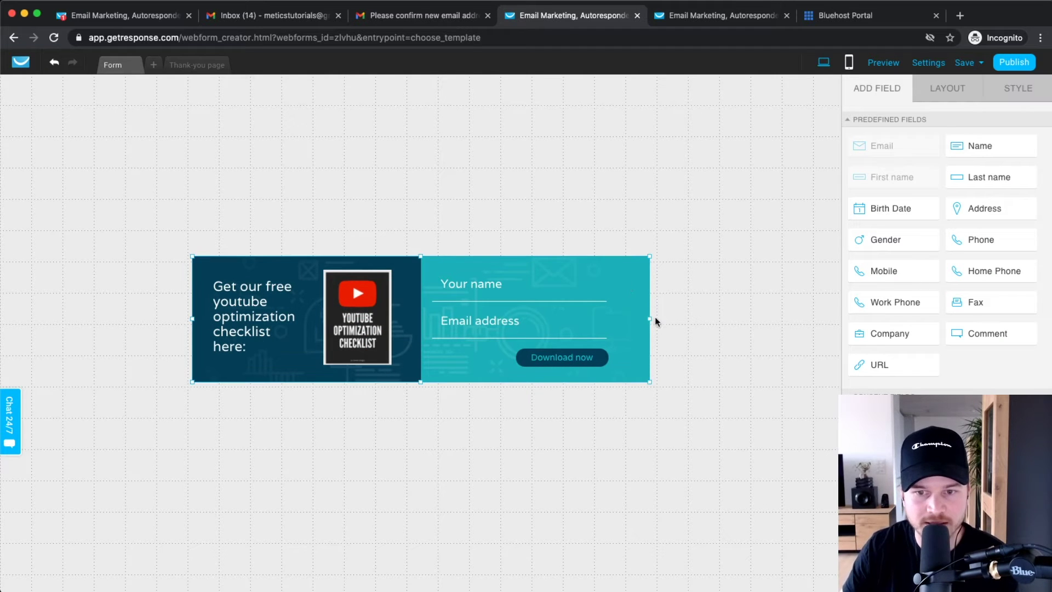
{"action": "left_click_drag", "start_coordinate": [647, 318], "coordinate": [700, 318]}
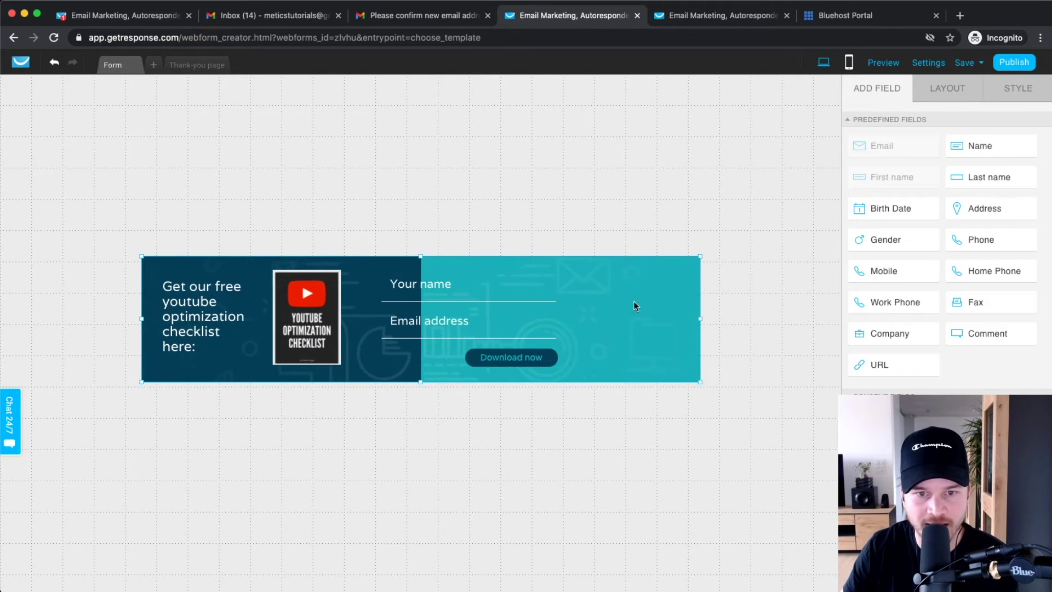
- Move the name and email fields right, align Download now beneath them, and narrow the form to about 870 px
{"action": "left_click", "coordinate": [399, 282]}
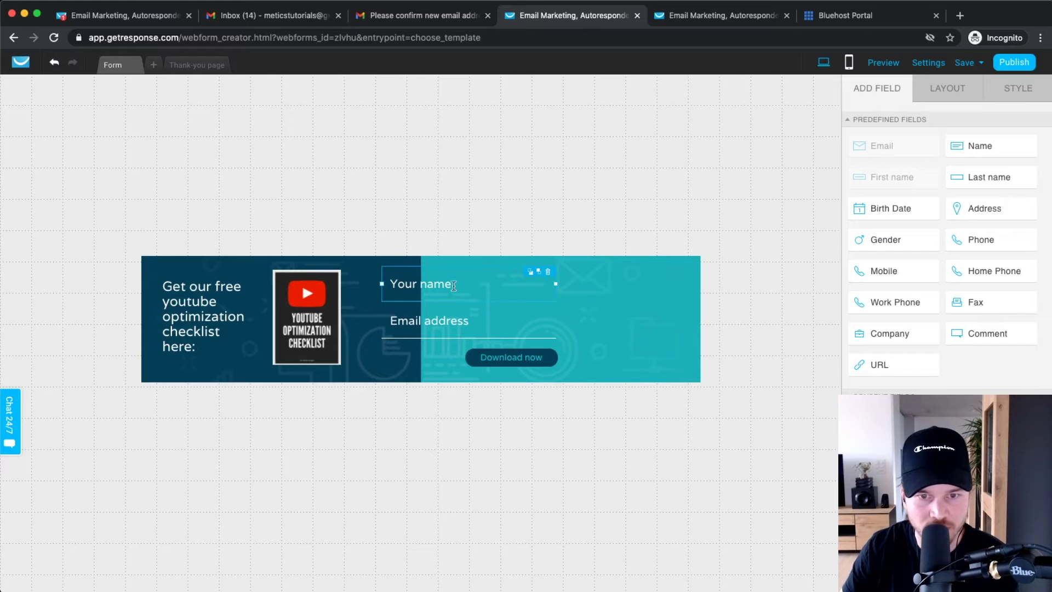
{"action": "left_click_drag", "start_coordinate": [436, 286], "coordinate": [501, 313]}
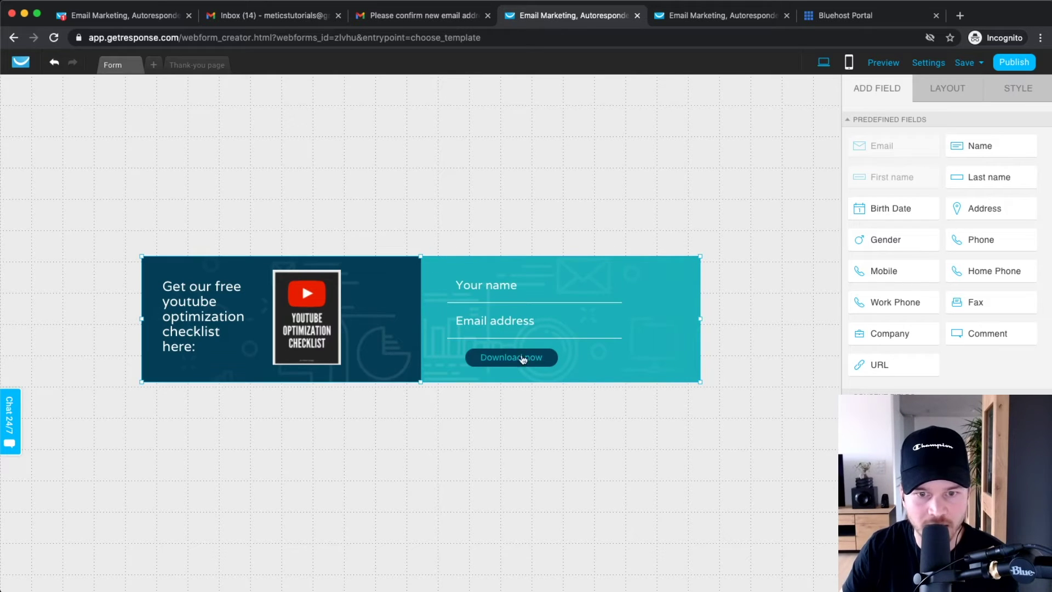
{"action": "left_click_drag", "start_coordinate": [522, 363], "coordinate": [586, 366]}
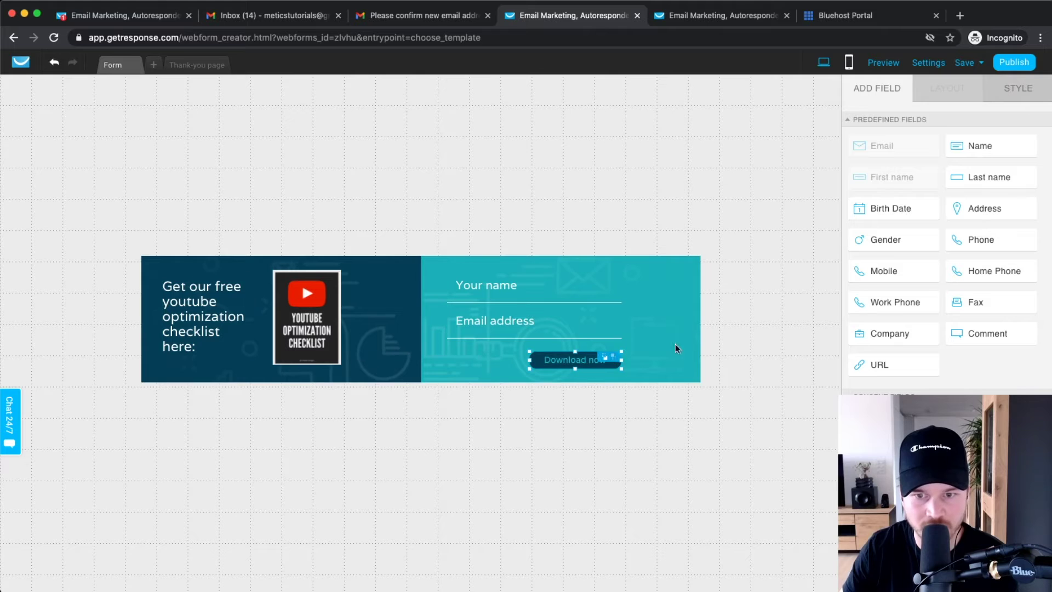
{"action": "left_click", "coordinate": [689, 330]}
{"action": "left_click_drag", "start_coordinate": [701, 320], "coordinate": [688, 319]}
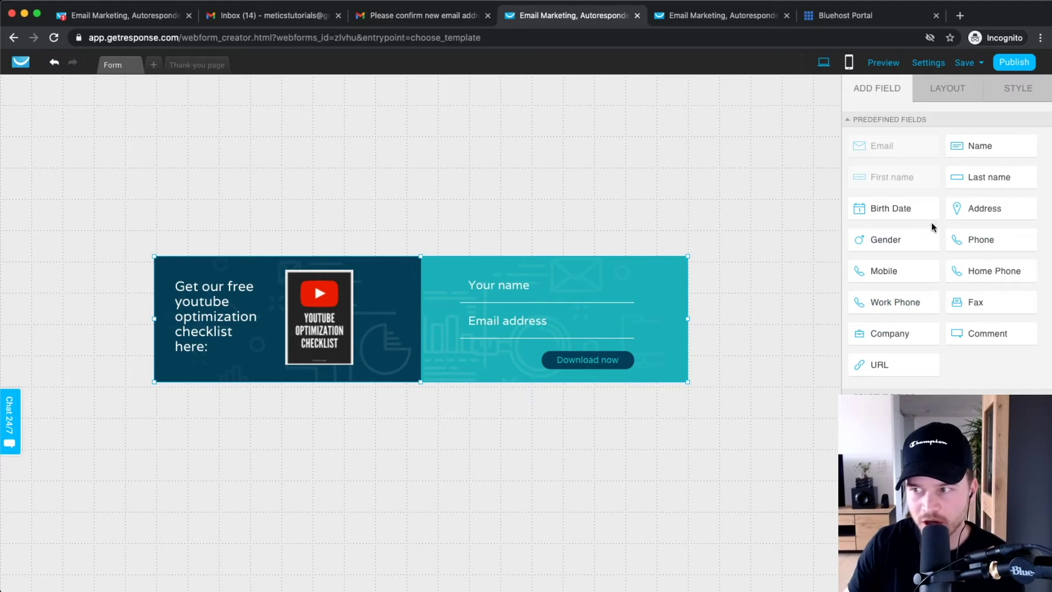
- Drop a text element onto the form, then remove the stray empty element
{"action": "mouse_move", "coordinate": [954, 284]}
{"action": "scroll", "coordinate": [953, 285], "scroll_direction": "up", "scroll_amount": 5}
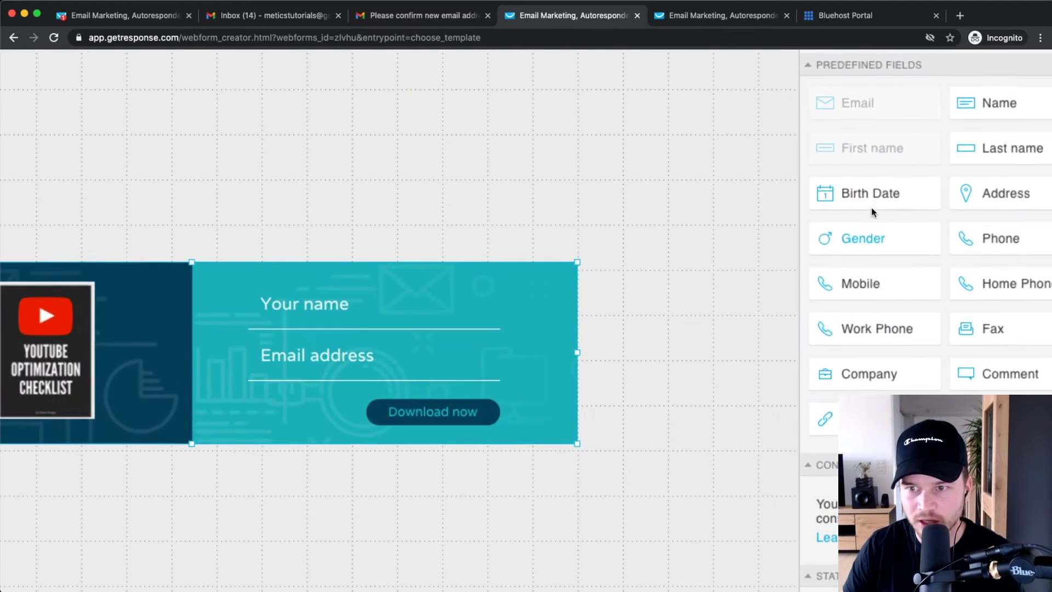
{"action": "scroll", "coordinate": [925, 285], "scroll_direction": "down", "scroll_amount": 2}
{"action": "scroll", "coordinate": [929, 340], "scroll_direction": "down", "scroll_amount": 2}
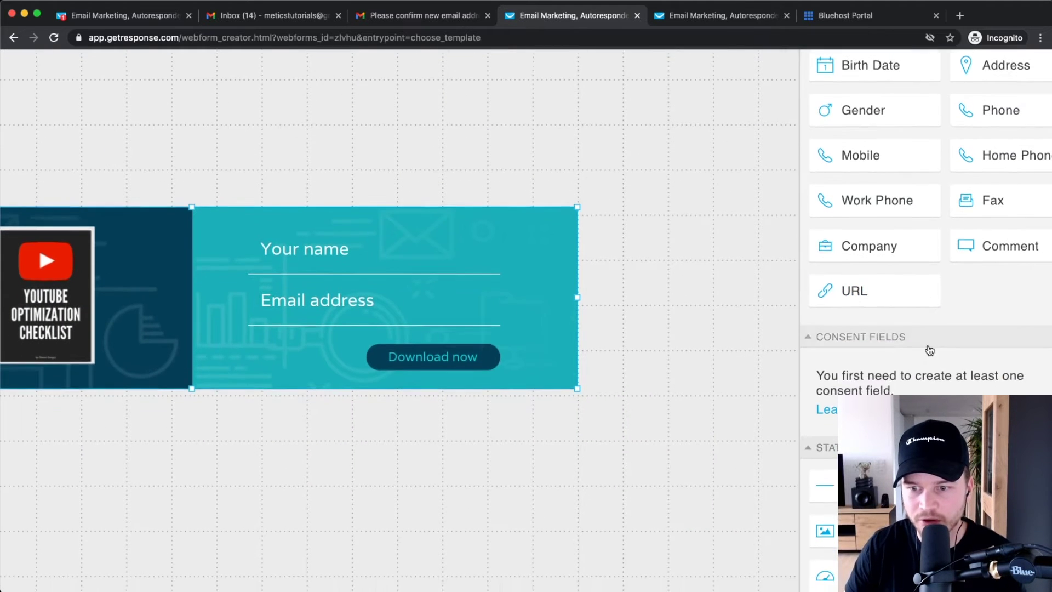
{"action": "scroll", "coordinate": [927, 348], "scroll_direction": "down", "scroll_amount": 3}
{"action": "scroll", "coordinate": [930, 349], "scroll_direction": "down", "scroll_amount": 3}
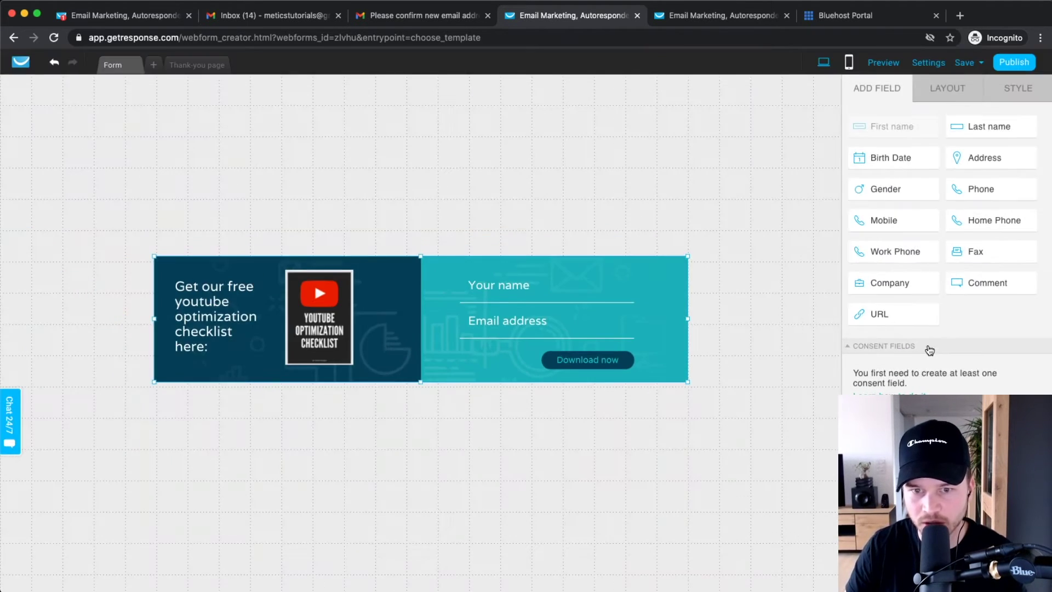
{"action": "mouse_move", "coordinate": [470, 340]}
{"action": "left_mouse_down"}
{"action": "mouse_move", "coordinate": [471, 323]}
{"action": "mouse_move", "coordinate": [288, 313]}
{"action": "left_mouse_up"}
{"action": "left_click", "coordinate": [297, 301]}
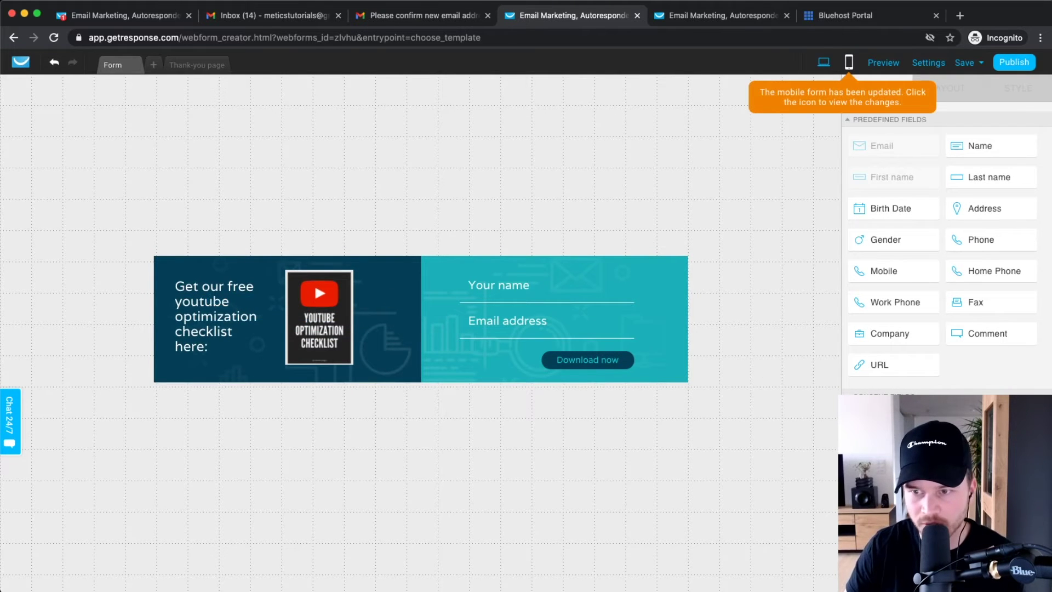
- Add and then delete a Last name field, shrinking the form height to about 208 px
{"action": "left_click_drag", "start_coordinate": [976, 176], "coordinate": [521, 288]}
{"action": "left_click_drag", "start_coordinate": [628, 274], "coordinate": [466, 317]}
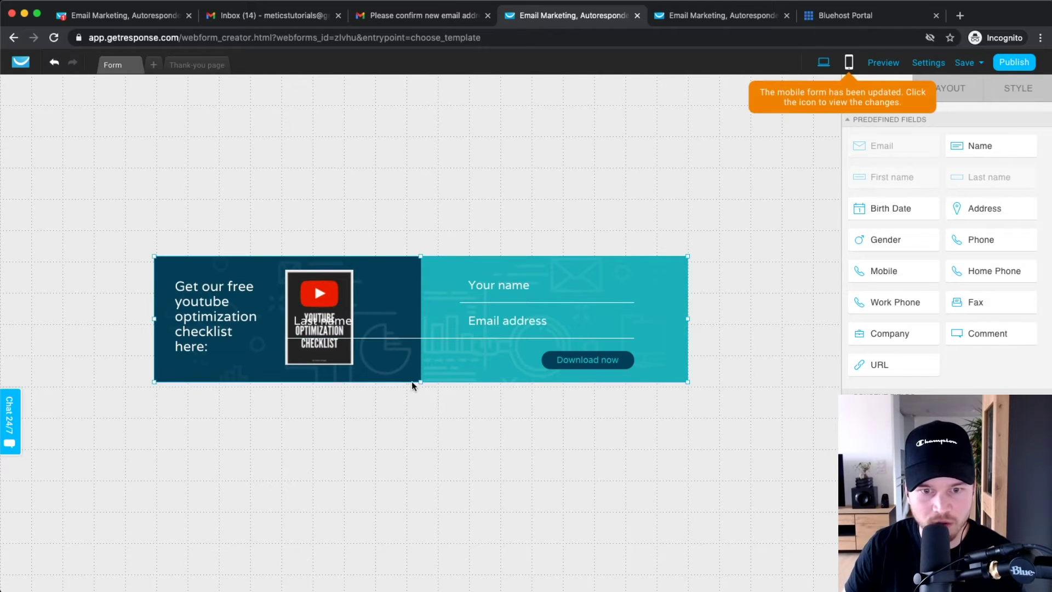
{"action": "left_click_drag", "start_coordinate": [420, 380], "coordinate": [420, 417]}
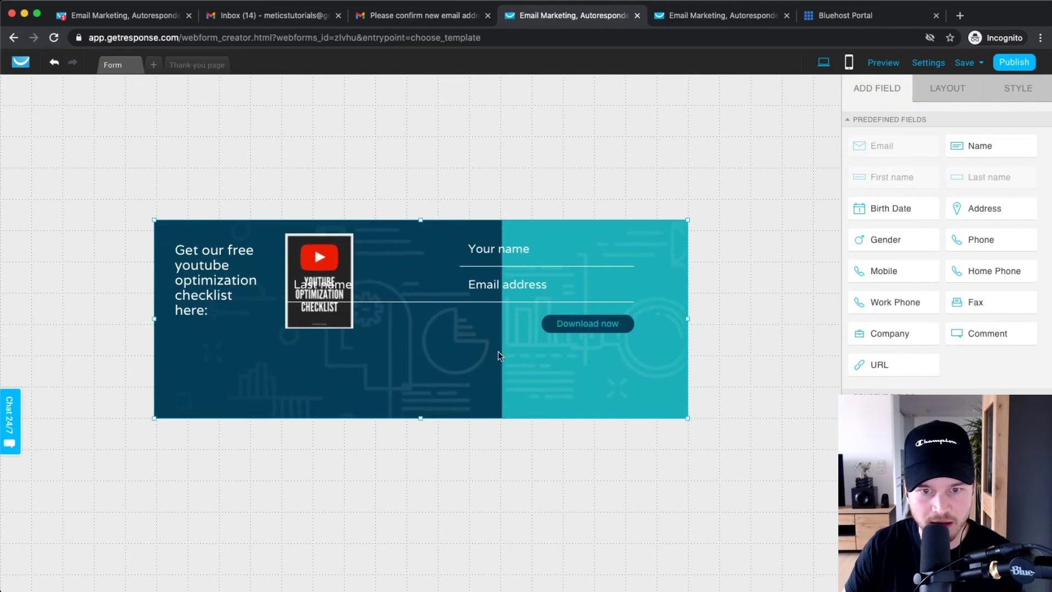
{"action": "left_click_drag", "start_coordinate": [380, 299], "coordinate": [541, 308]}
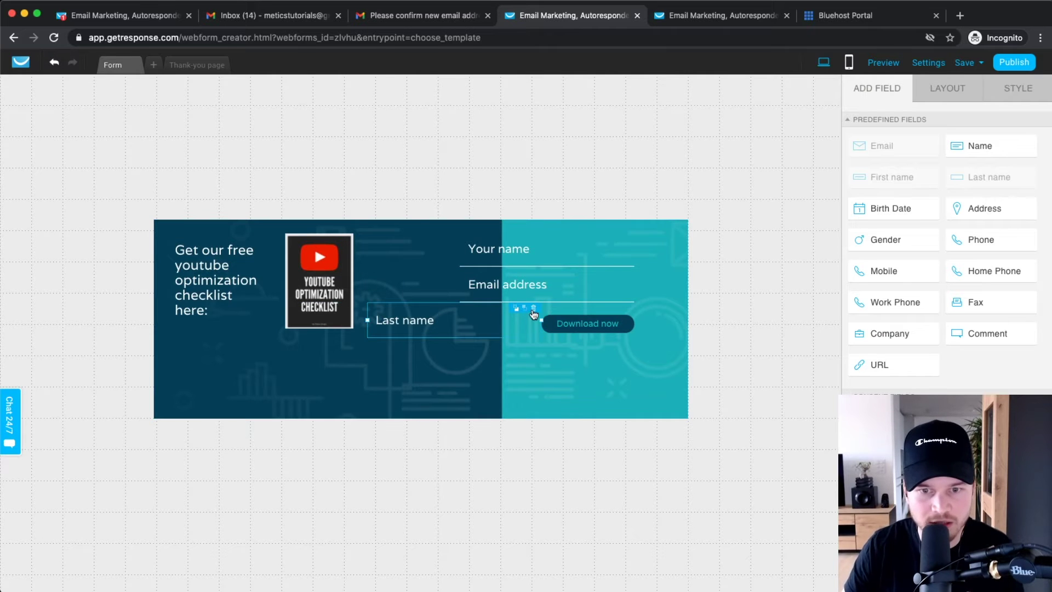
{"action": "left_click", "coordinate": [533, 308]}
{"action": "left_click_drag", "start_coordinate": [420, 416], "coordinate": [416, 382]}
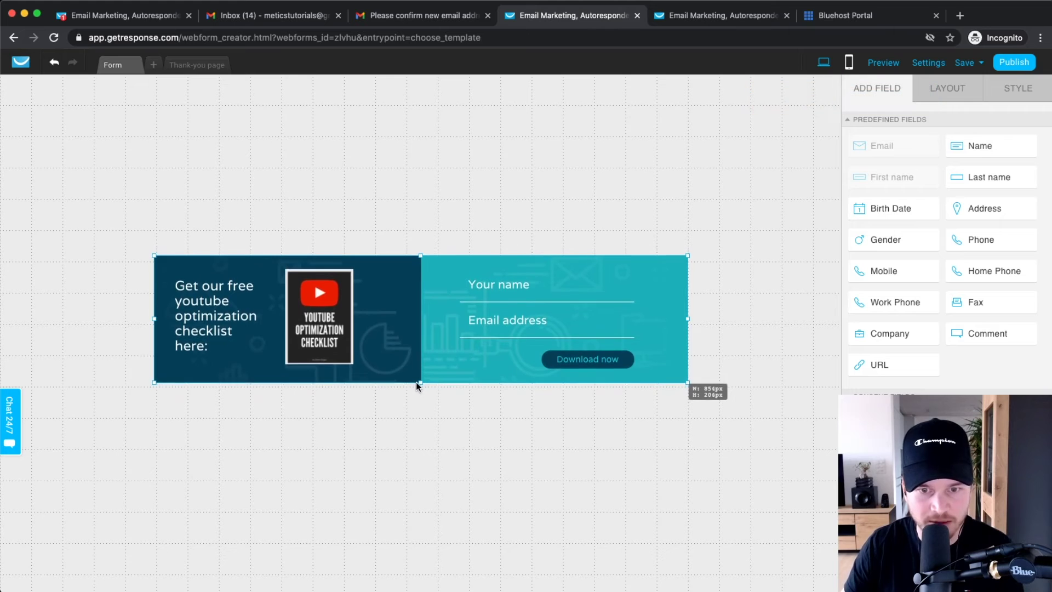
{"action": "left_click", "coordinate": [492, 423]}
{"action": "scroll", "coordinate": [923, 367], "scroll_direction": "down", "scroll_amount": 2}
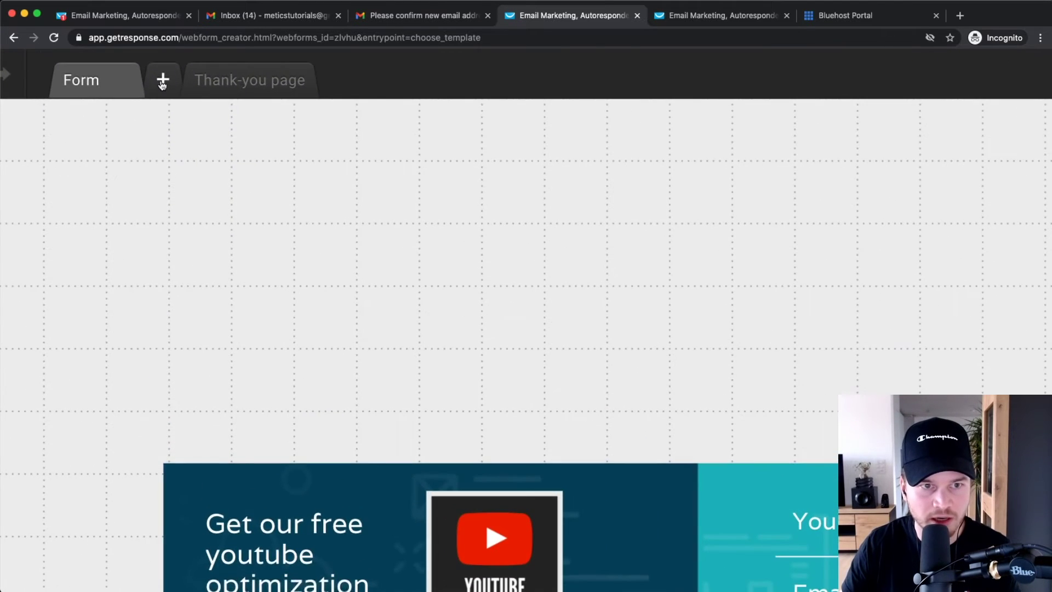
- Add Variant B of the form, keeping its headline in the original position
{"action": "left_click", "coordinate": [163, 82]}
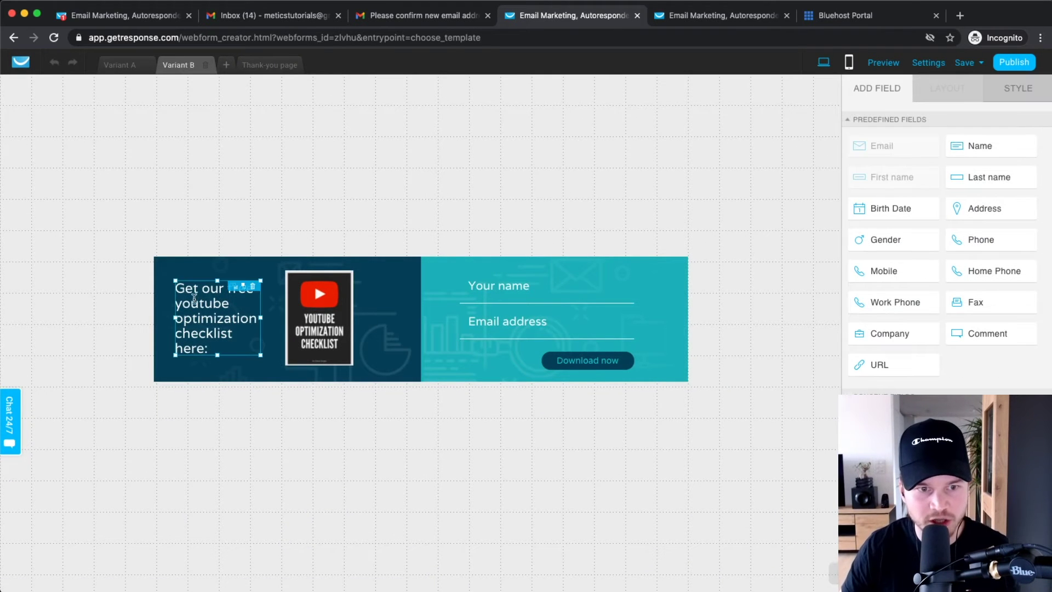
{"action": "left_click_drag", "start_coordinate": [176, 287], "coordinate": [177, 294]}
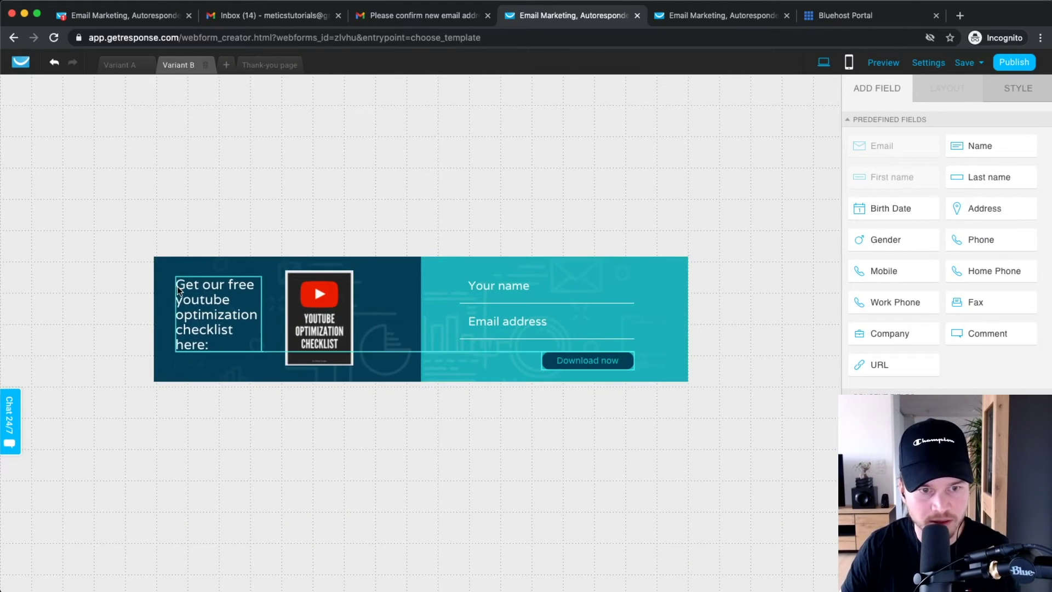
{"action": "left_click", "coordinate": [188, 303]}
{"action": "left_click", "coordinate": [238, 389]}
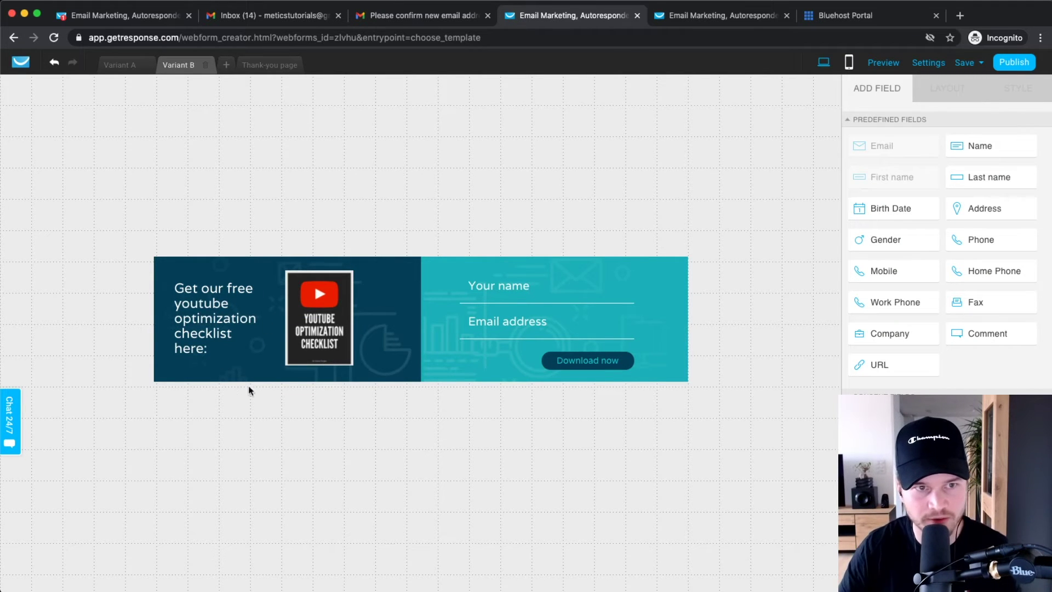
- Switch between the Variant A and Variant B tabs to compare them
{"action": "left_click", "coordinate": [191, 63]}
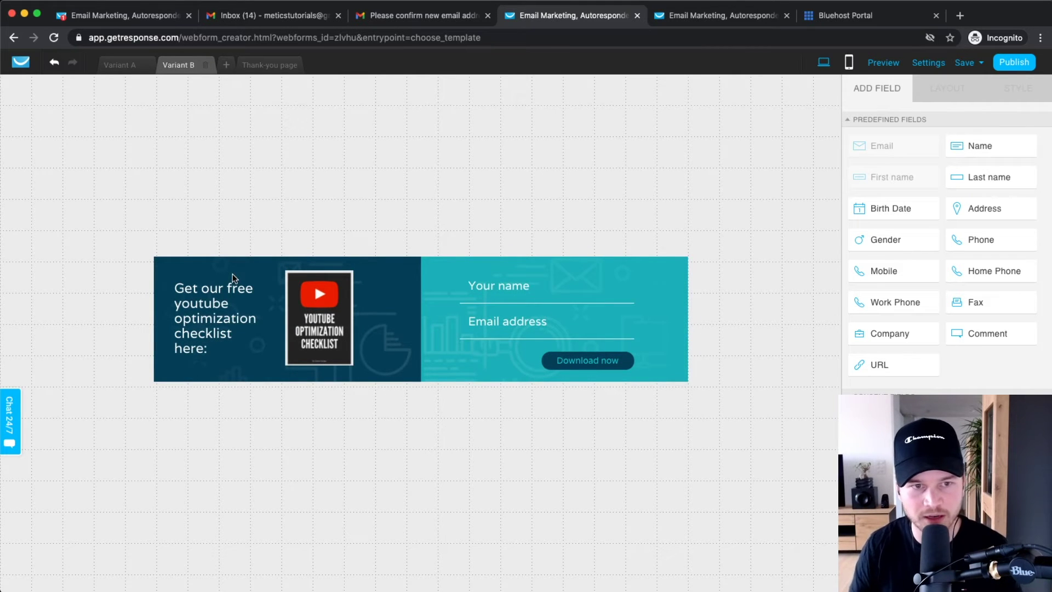
{"action": "left_click", "coordinate": [127, 67]}
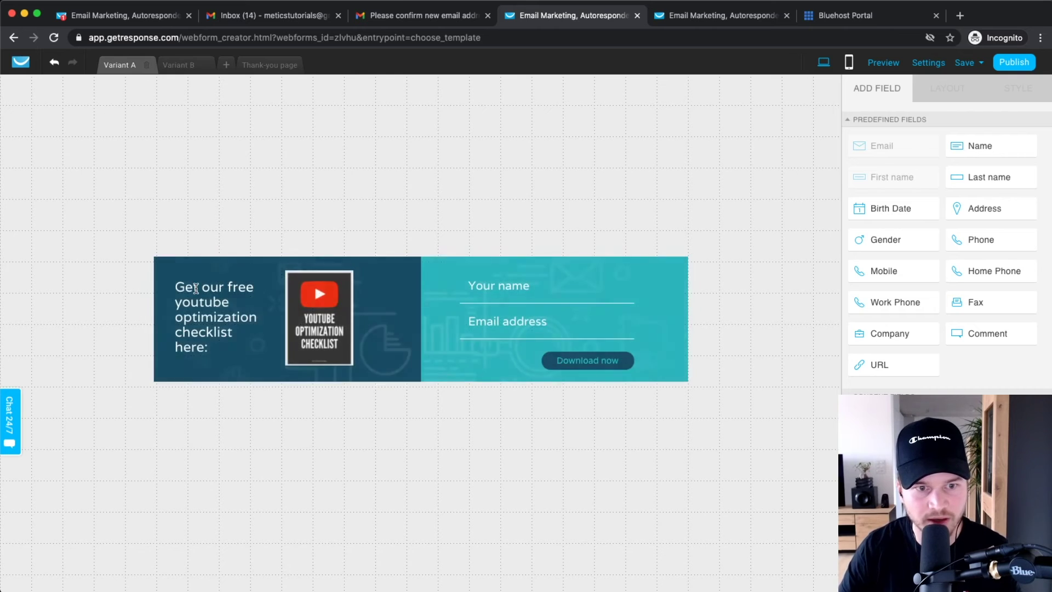
{"action": "left_click", "coordinate": [186, 70]}
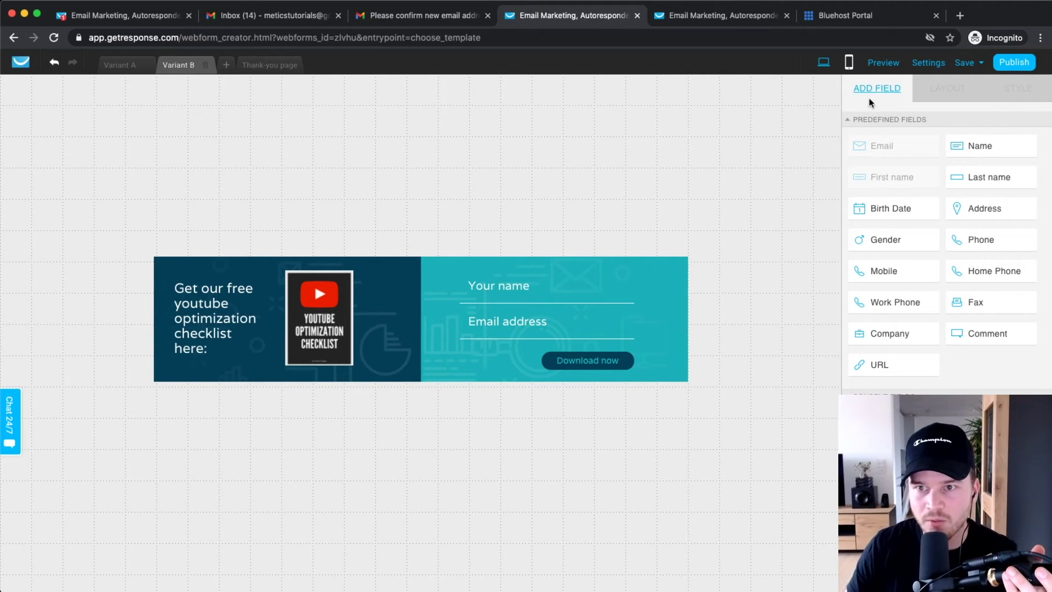
- Preview the form in a new tab, close the preview, and bring up the form settings from Save
{"action": "left_click", "coordinate": [881, 63]}
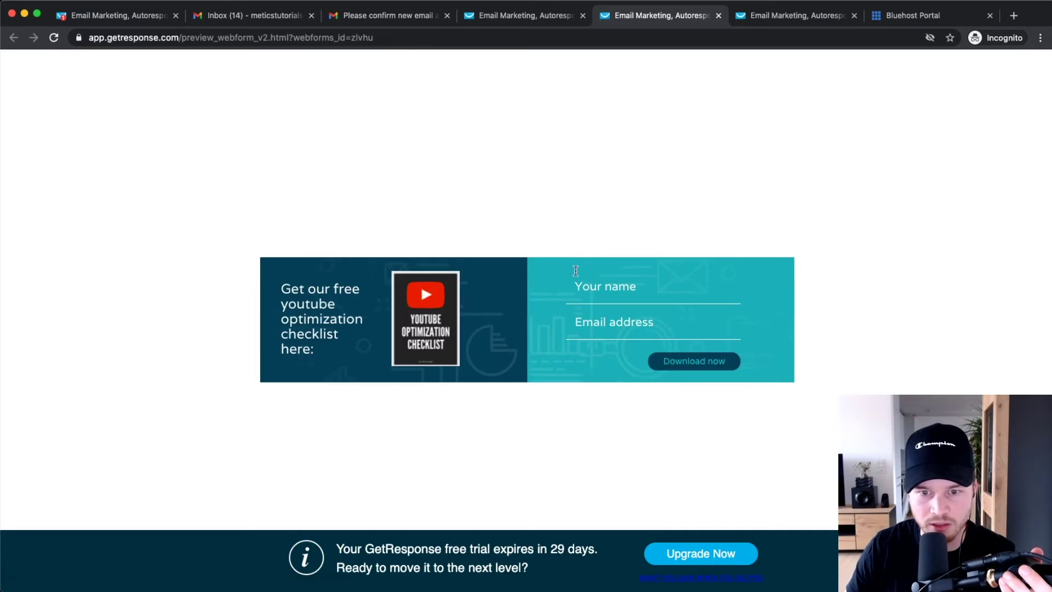
{"action": "left_click", "coordinate": [718, 16]}
{"action": "left_click", "coordinate": [980, 65]}
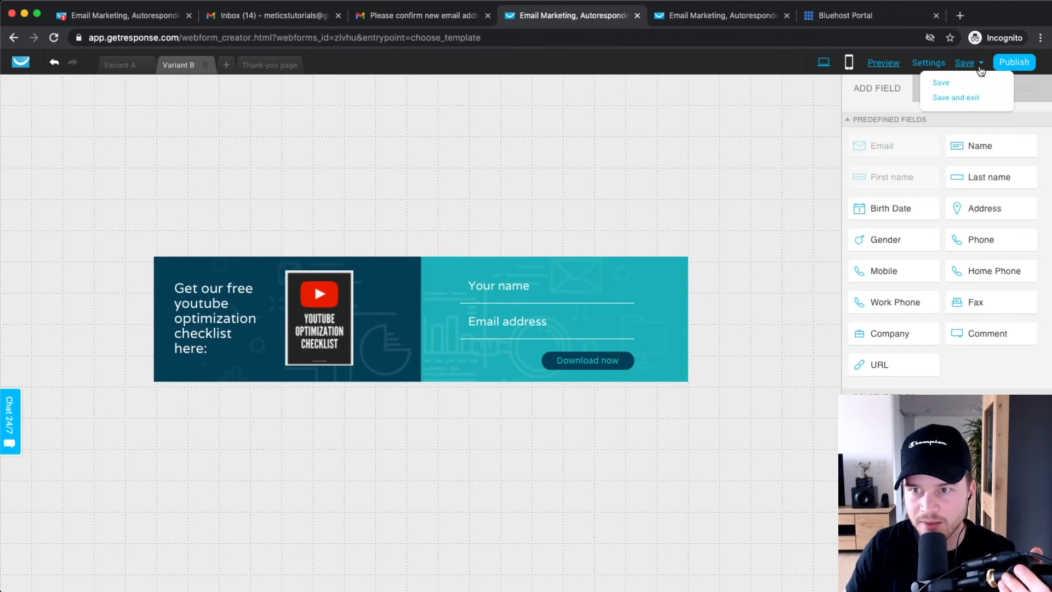
{"action": "left_click", "coordinate": [928, 63]}
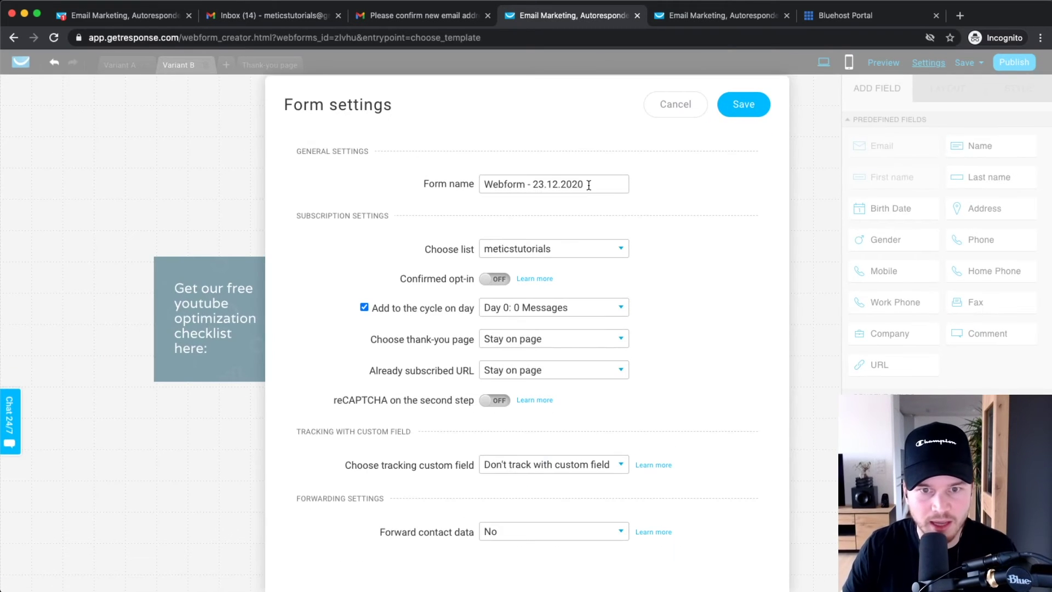
- Rename the form to 'Youtube Checklist'
{"action": "left_click_drag", "start_coordinate": [599, 183], "coordinate": [459, 188]}
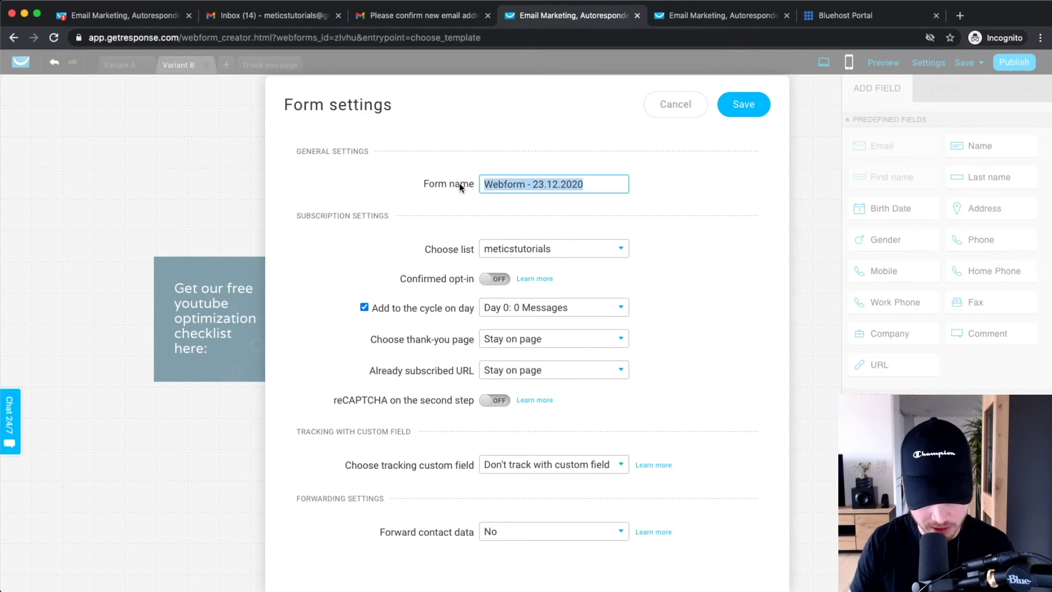
{"action": "type", "text": "Youtube Checklis"}
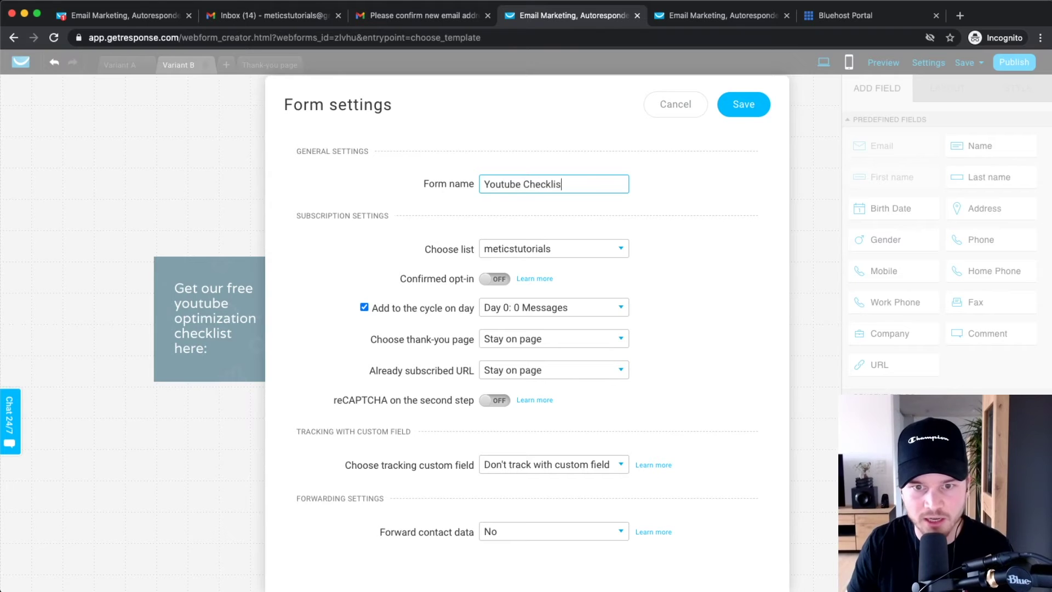
{"action": "type", "text": "t"}
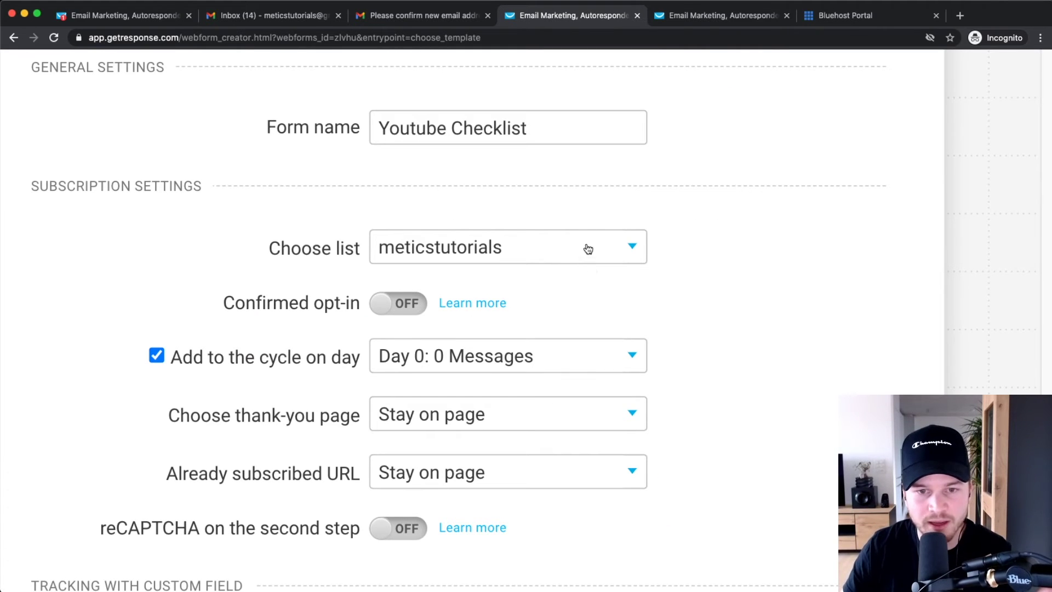
{"action": "scroll", "coordinate": [705, 256], "scroll_direction": "down", "scroll_amount": 4}
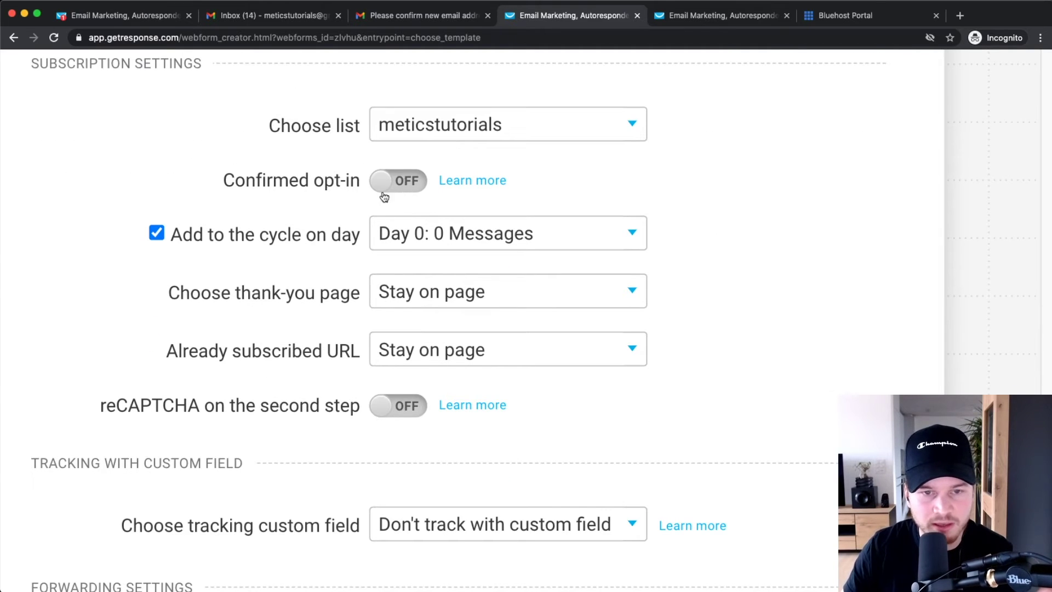
{"action": "scroll", "coordinate": [734, 259], "scroll_direction": "down", "scroll_amount": 2}
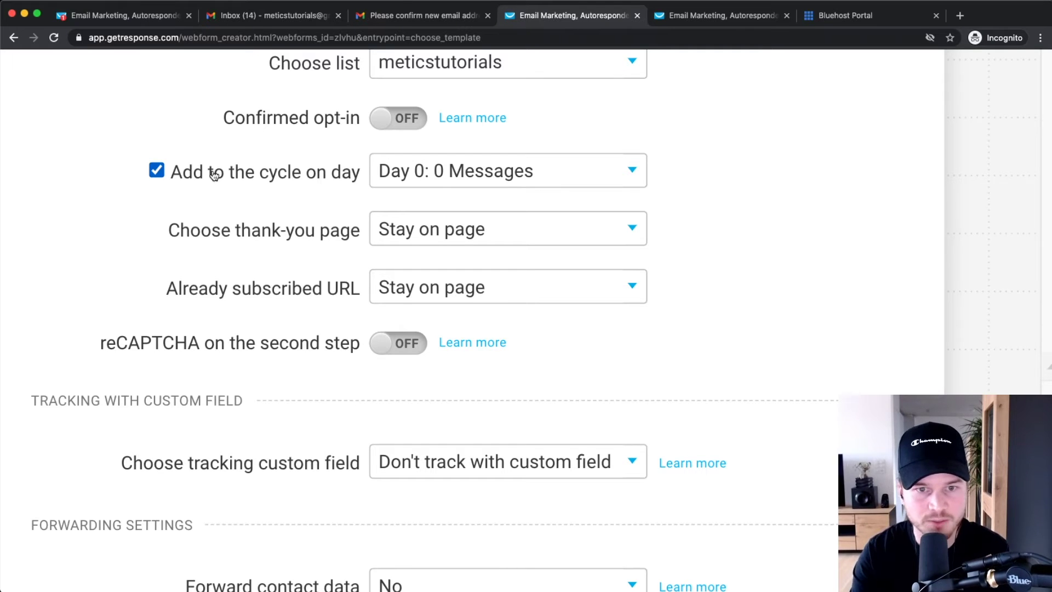
- Keep autoresponder cycle Day 0 and turn off adding new subscribers to the cycle
{"action": "left_click", "coordinate": [412, 173]}
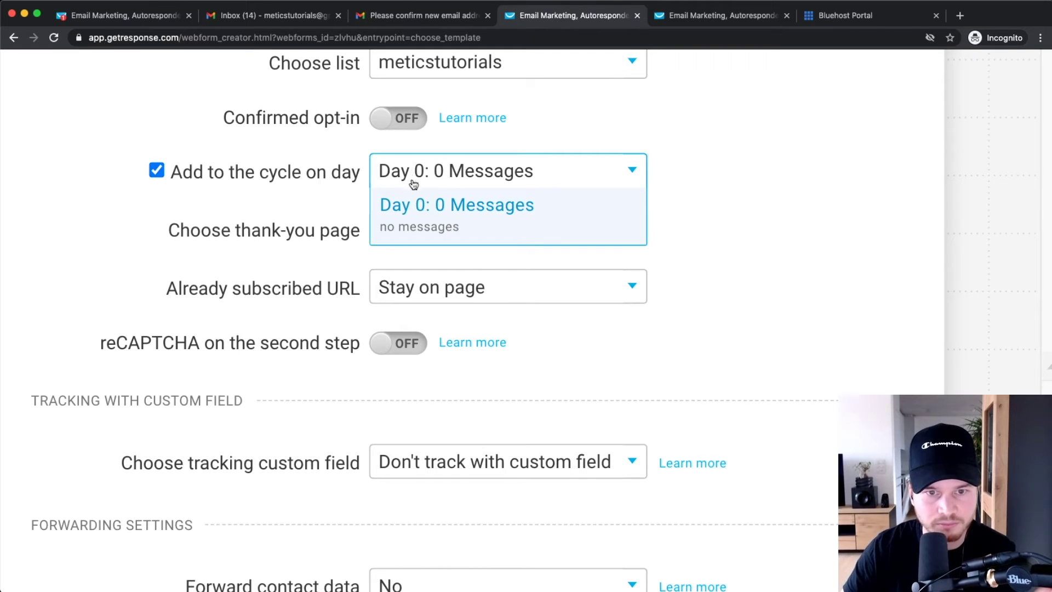
{"action": "left_click", "coordinate": [551, 217]}
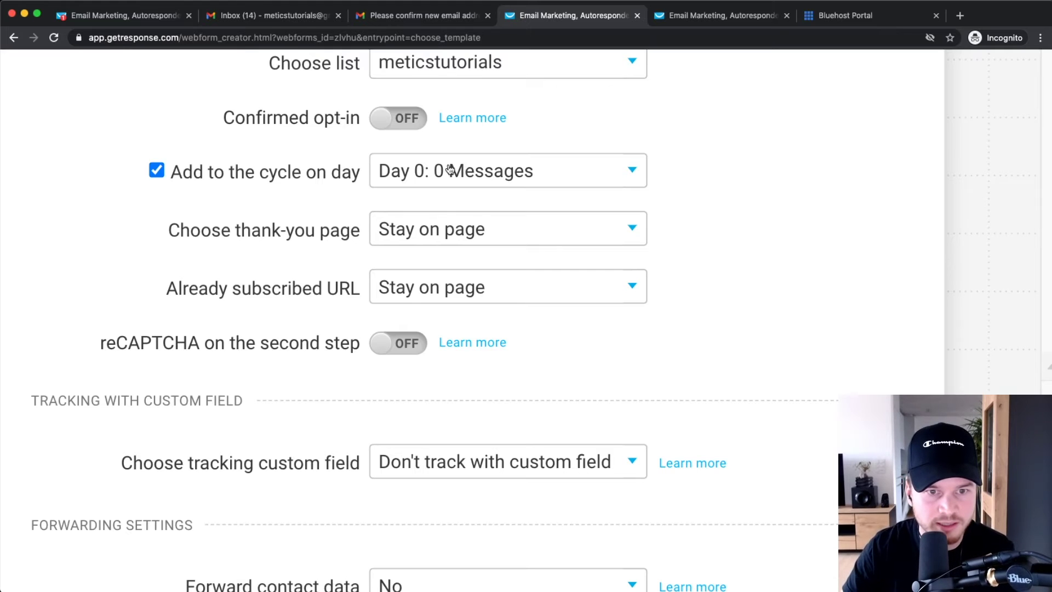
{"action": "left_click", "coordinate": [157, 170]}
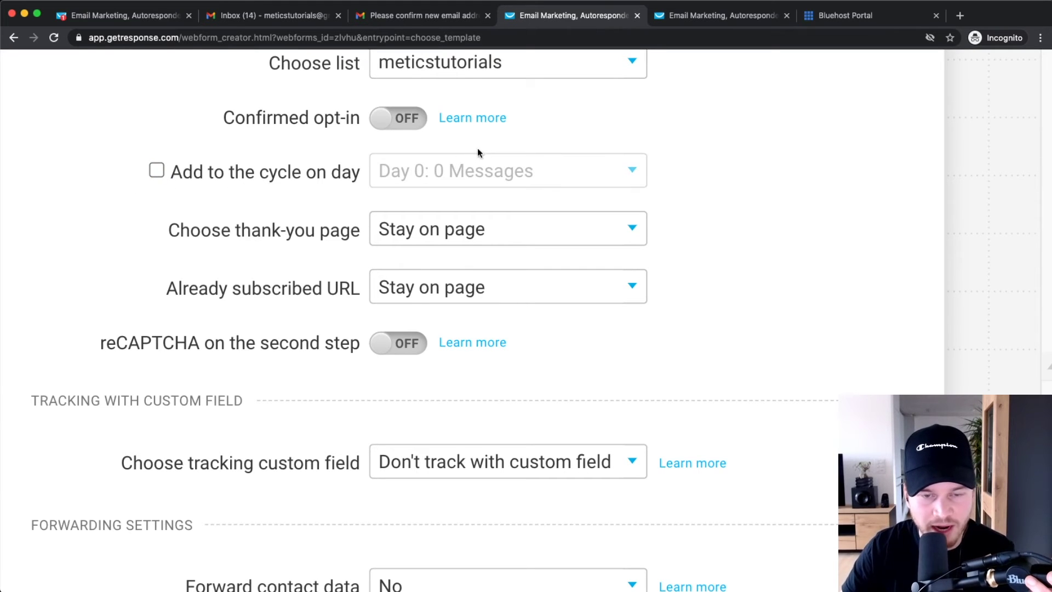
{"action": "left_click", "coordinate": [165, 168]}
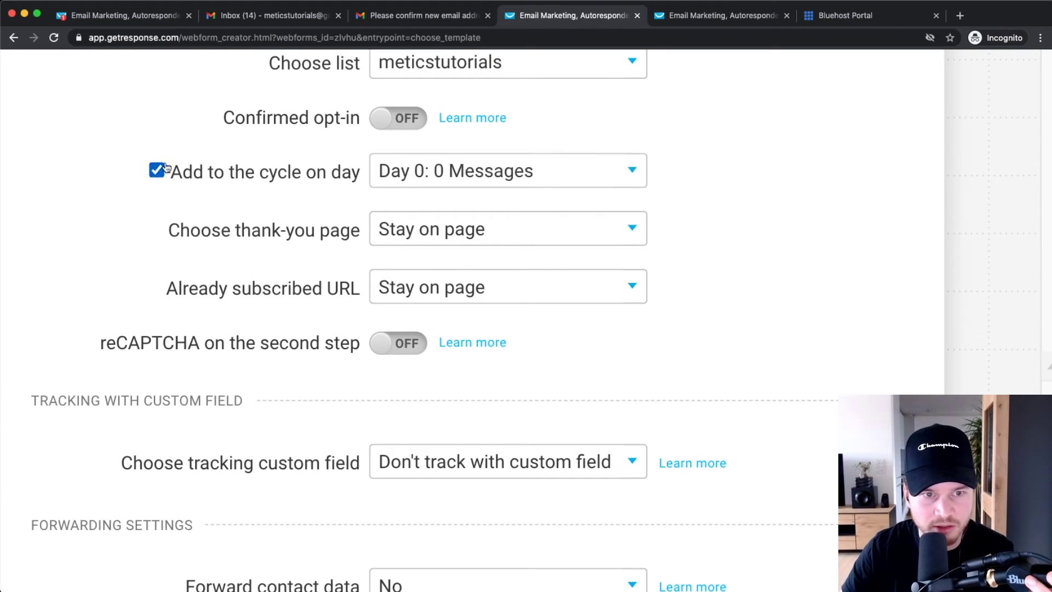
{"action": "left_click", "coordinate": [156, 170]}
{"action": "scroll", "coordinate": [734, 255], "scroll_direction": "down", "scroll_amount": 2}
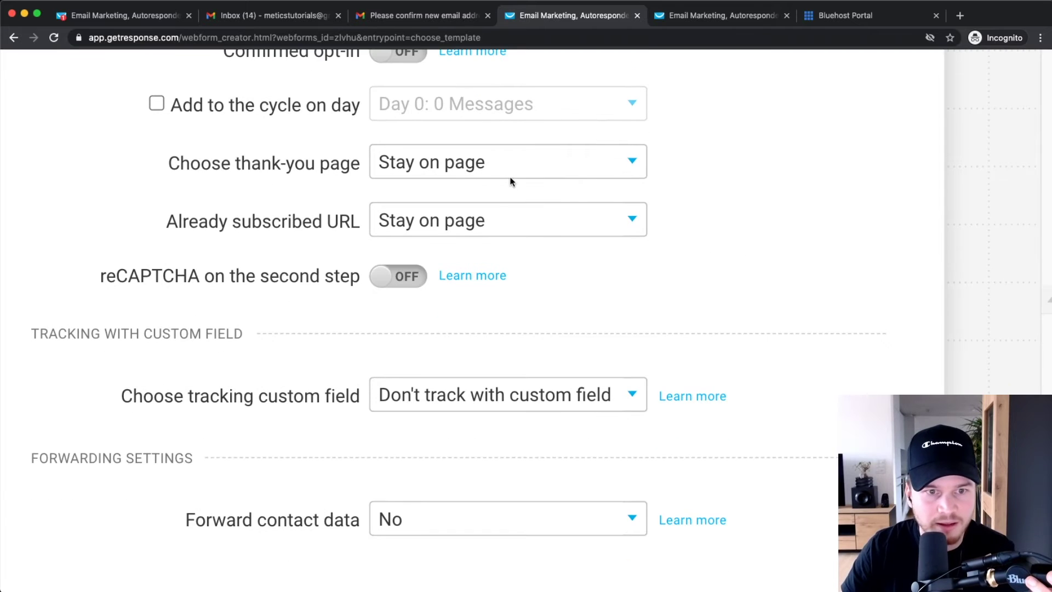
- Keep Stay on page for new and existing subscribers, forwarding contact data No, and save the settings
{"action": "left_click", "coordinate": [463, 172]}
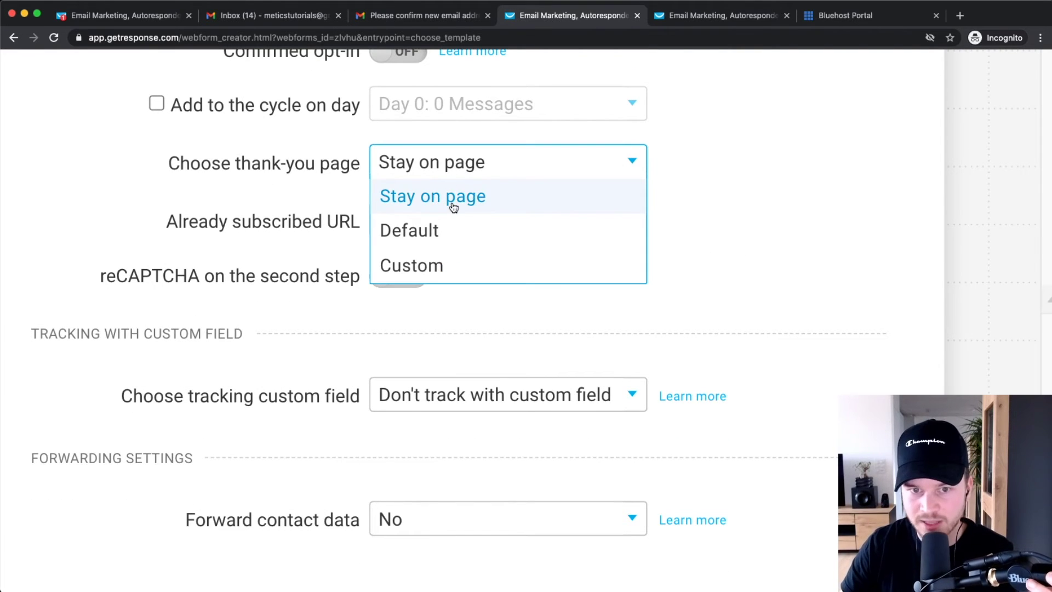
{"action": "left_click", "coordinate": [452, 198]}
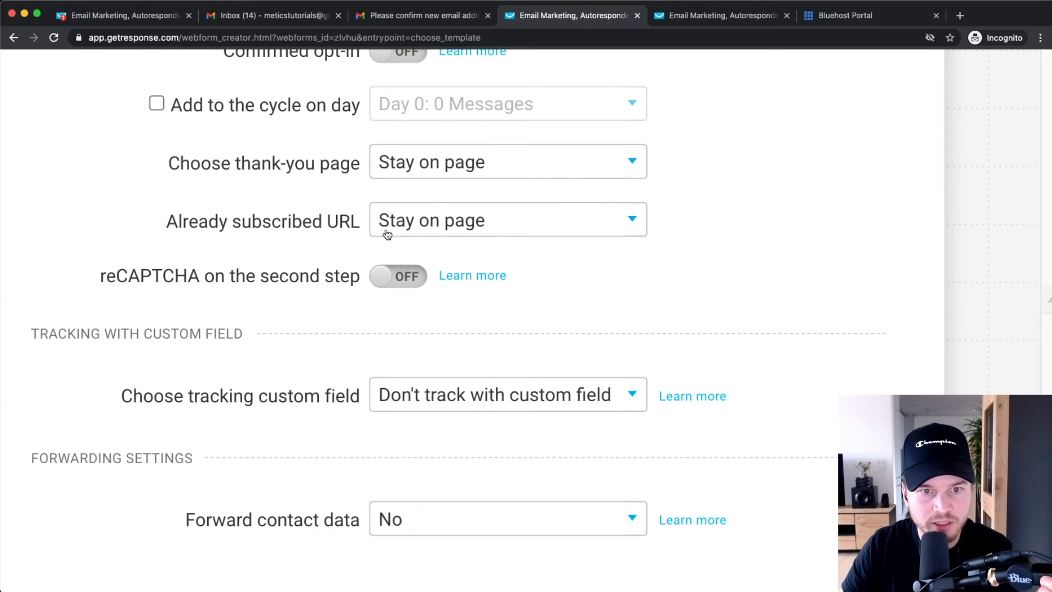
{"action": "left_click", "coordinate": [431, 221]}
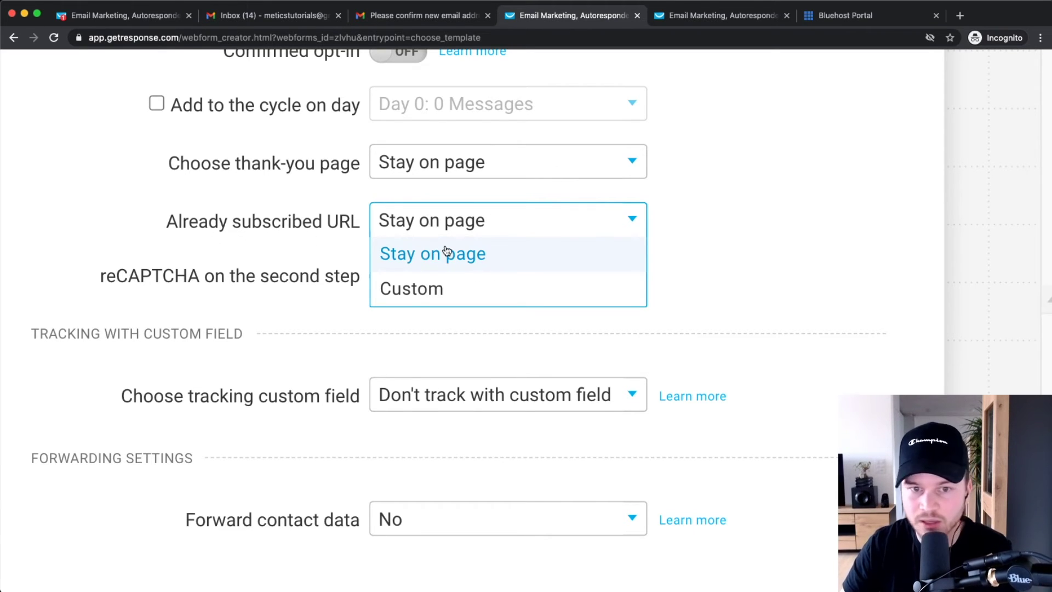
{"action": "left_click", "coordinate": [747, 224]}
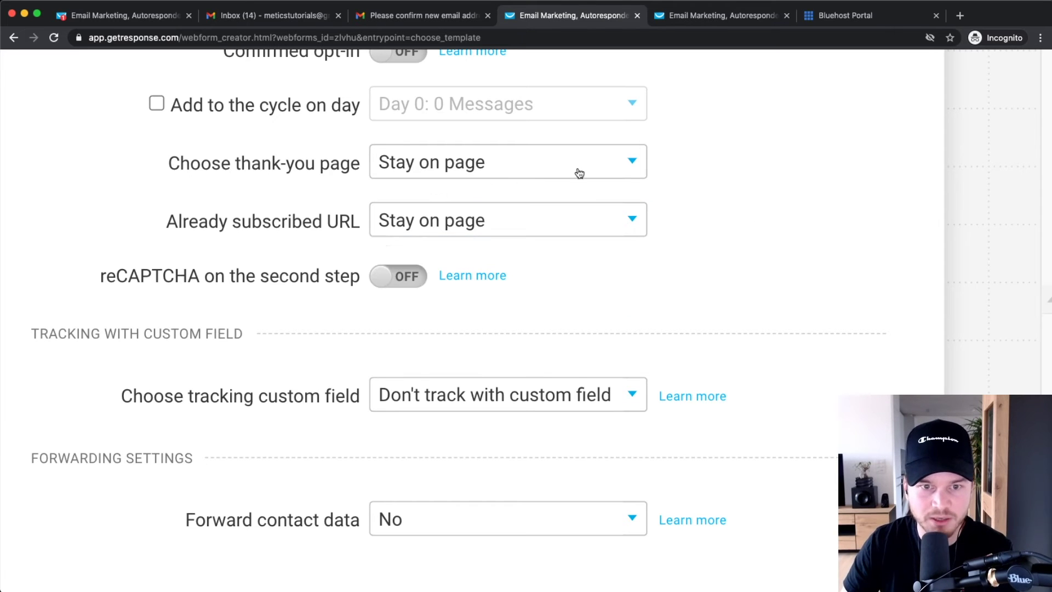
{"action": "scroll", "coordinate": [710, 277], "scroll_direction": "down", "scroll_amount": 2}
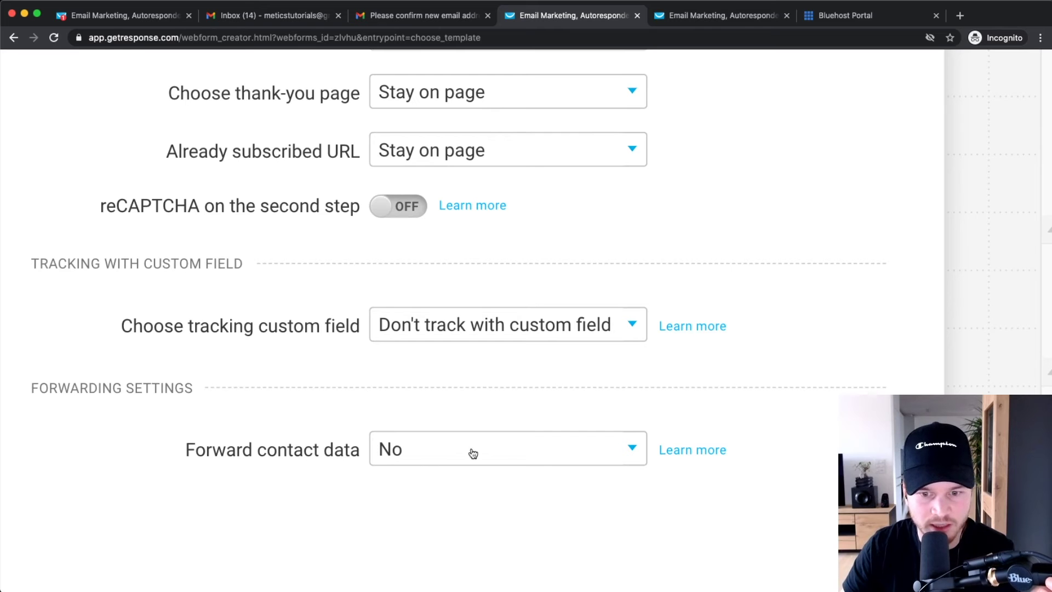
{"action": "left_click", "coordinate": [535, 443]}
{"action": "left_click", "coordinate": [534, 442]}
{"action": "key", "text": "ctrl+0"}
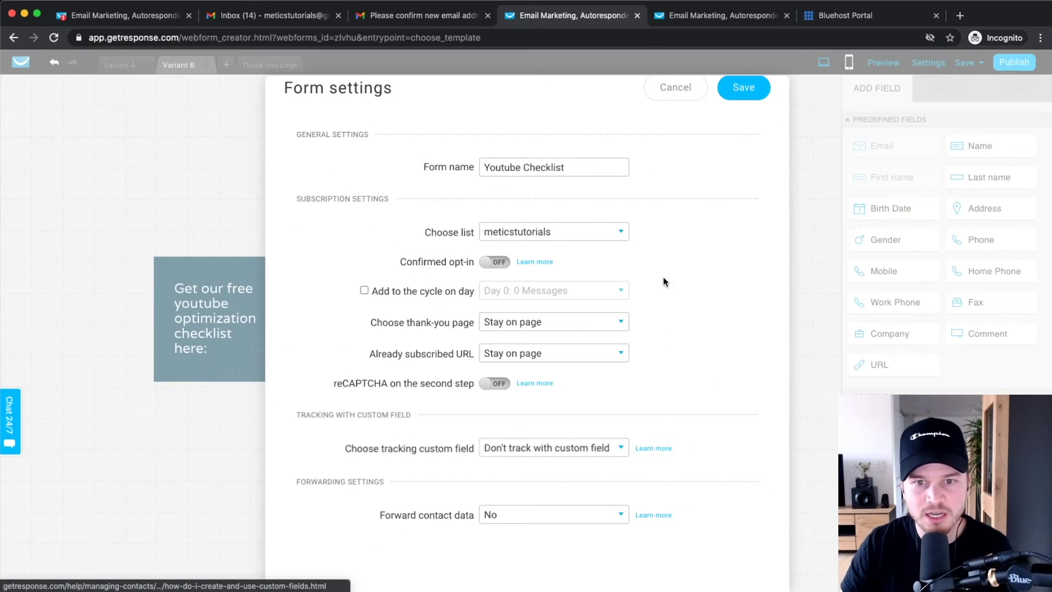
{"action": "scroll", "coordinate": [607, 191], "scroll_direction": "up", "scroll_amount": 1}
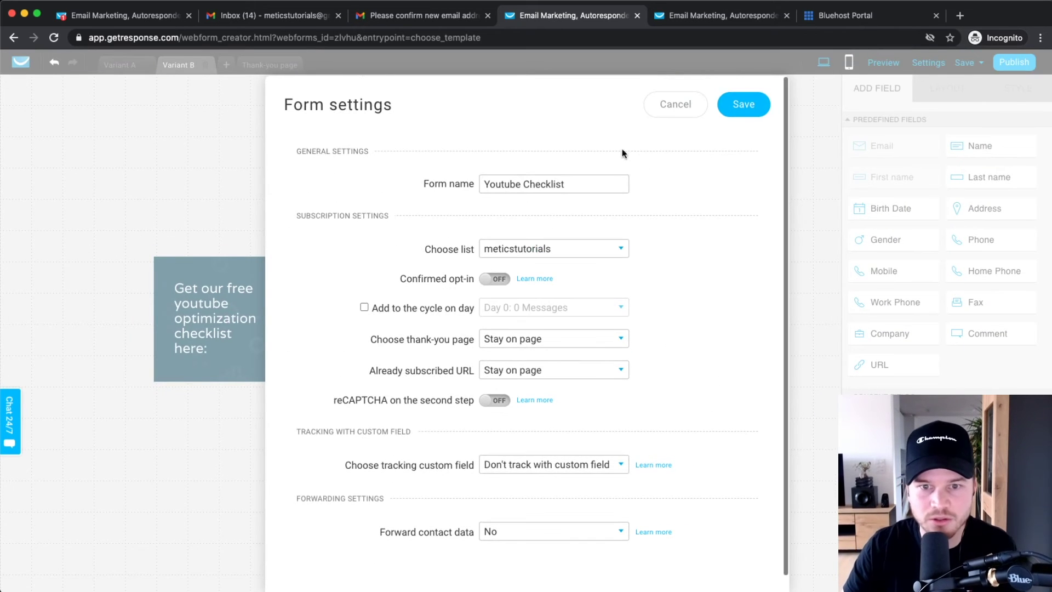
{"action": "left_click", "coordinate": [743, 105]}
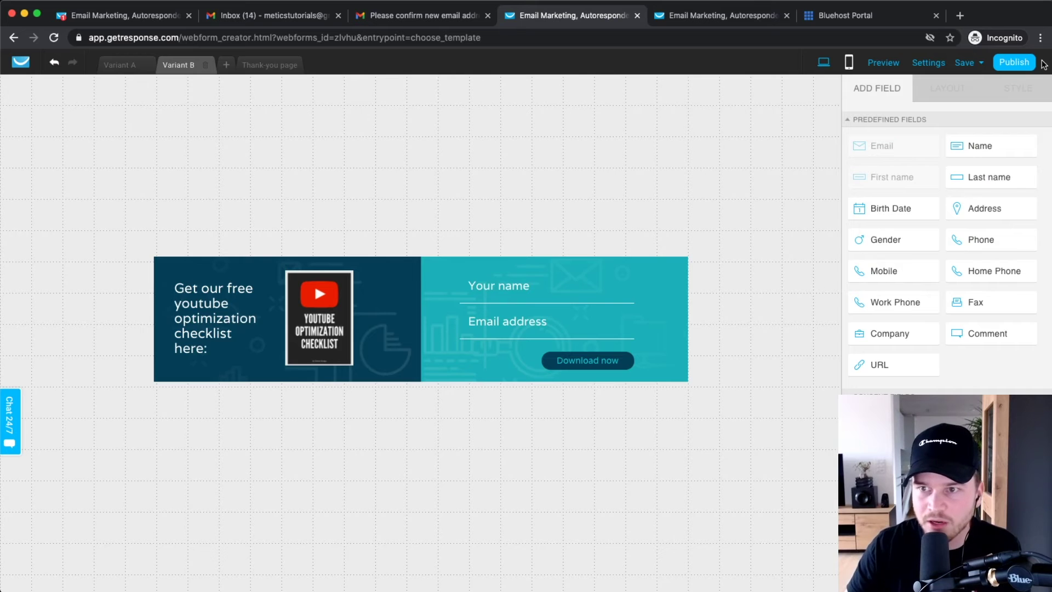
- Publish the GetResponse form and select part of its self-install JavaScript embed code
{"action": "scroll", "coordinate": [1020, 66], "scroll_direction": "up", "scroll_amount": 3, "text": "ctrl"}
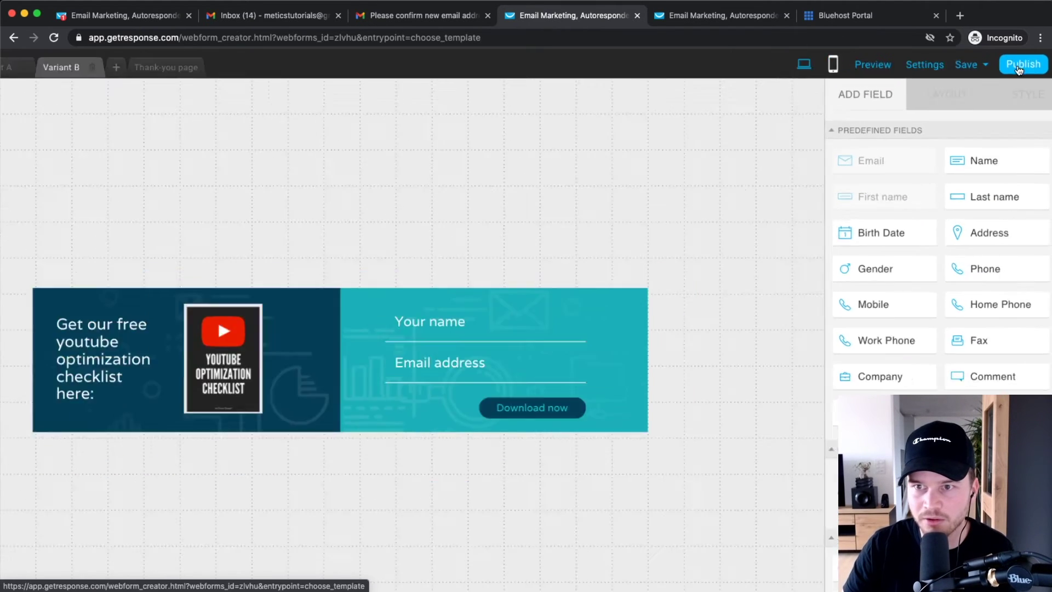
{"action": "left_click", "coordinate": [1018, 66]}
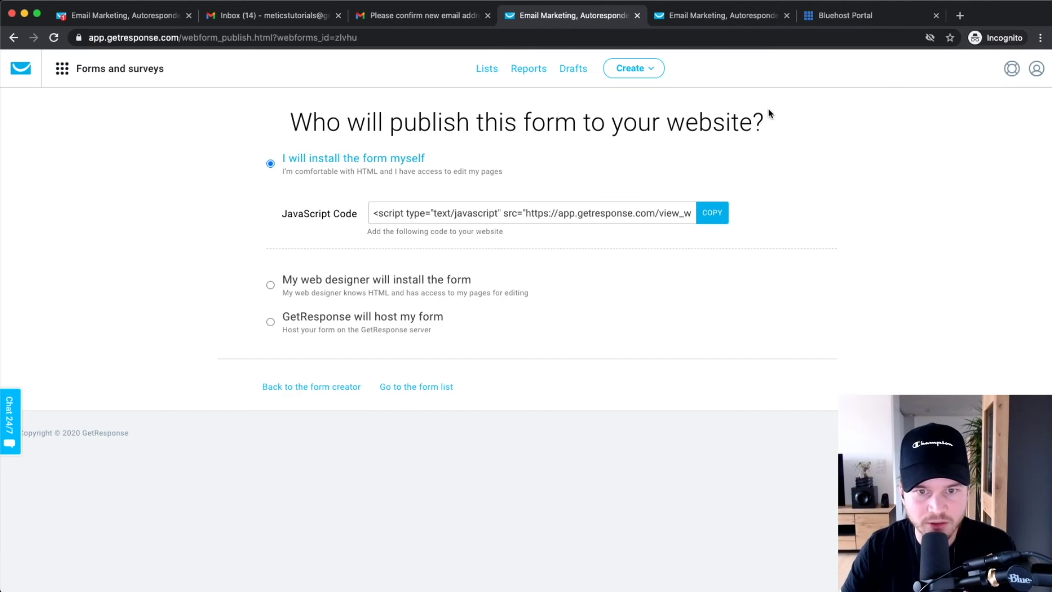
{"action": "scroll", "coordinate": [386, 214], "scroll_direction": "up", "scroll_amount": 3, "text": "ctrl"}
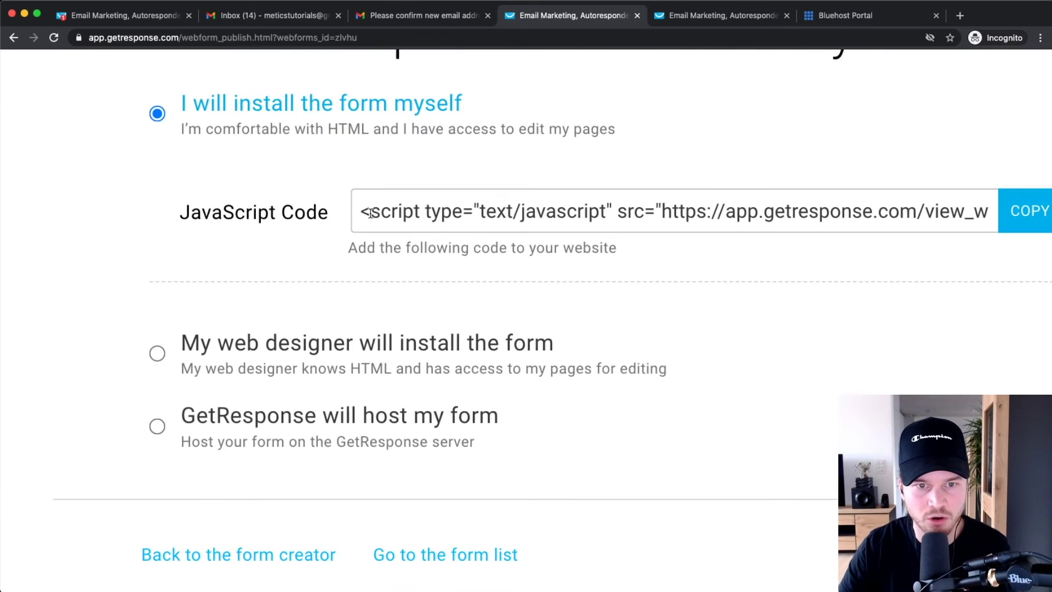
{"action": "scroll", "coordinate": [384, 213], "scroll_direction": "down", "scroll_amount": 3, "text": "ctrl"}
{"action": "double_click", "coordinate": [465, 213]}
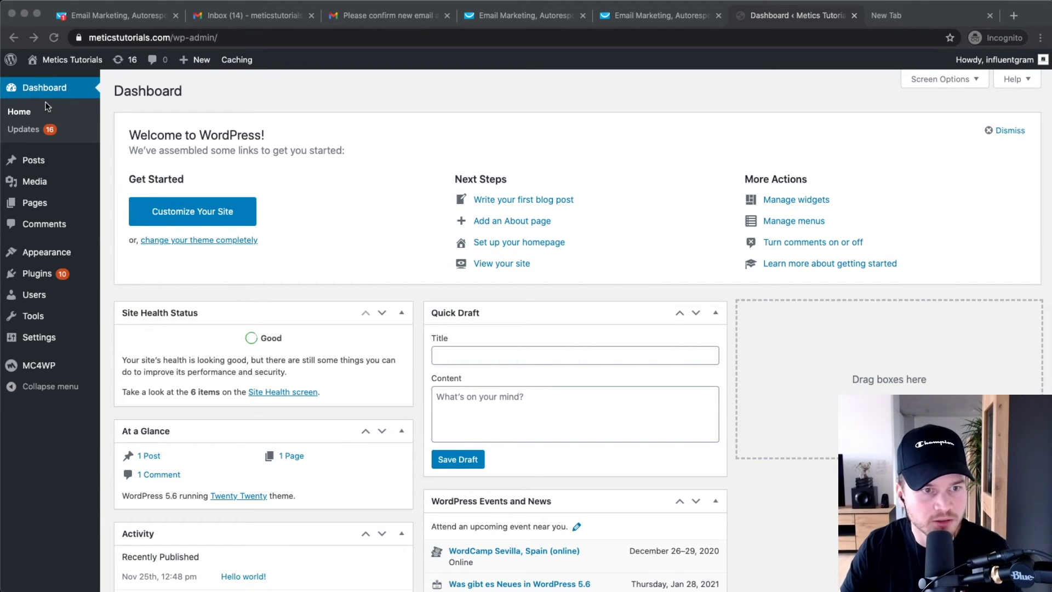
- Open 'Hello world!' from All Posts and place the caret after the welcome paragraph
{"action": "mouse_move", "coordinate": [47, 162]}
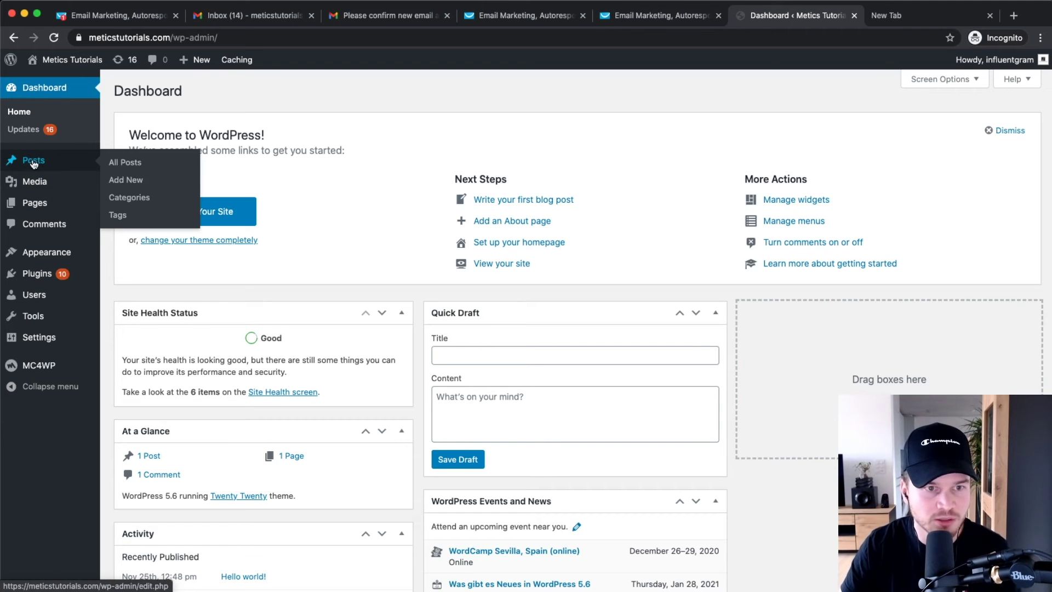
{"action": "left_click", "coordinate": [127, 163]}
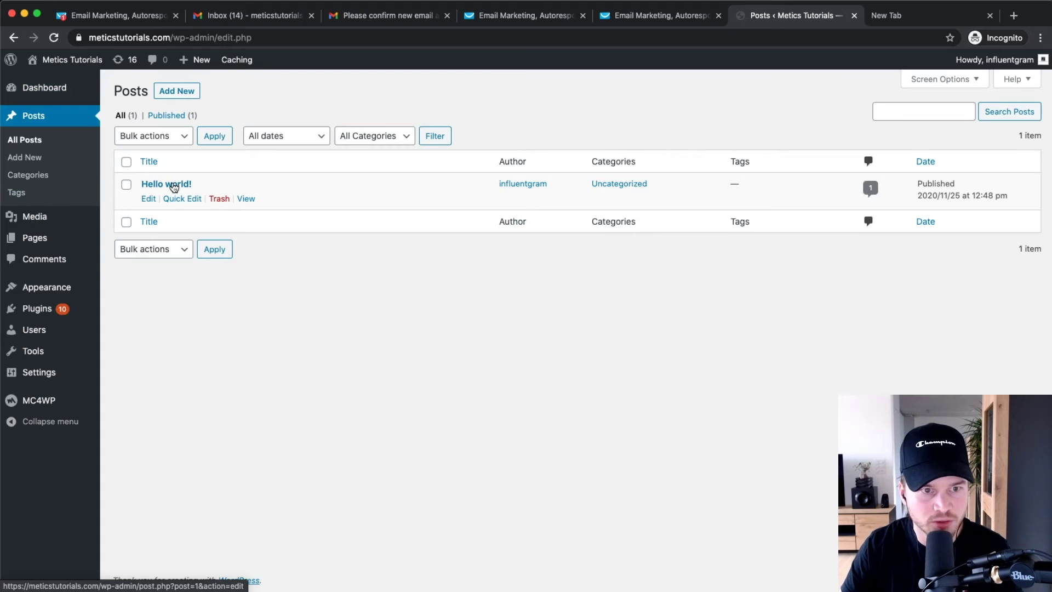
{"action": "left_click", "coordinate": [167, 186]}
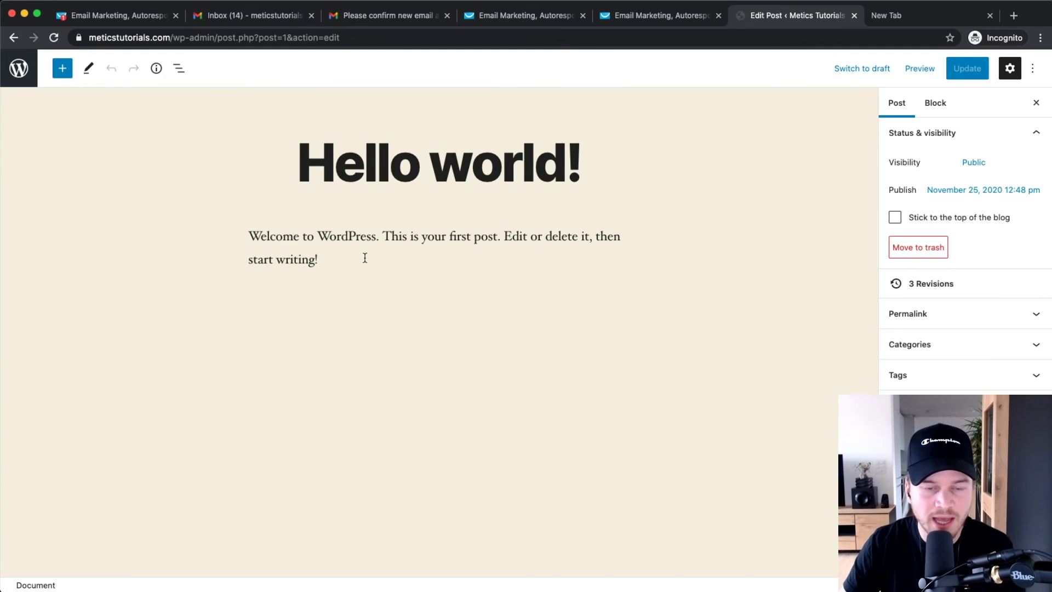
{"action": "left_click", "coordinate": [365, 258]}
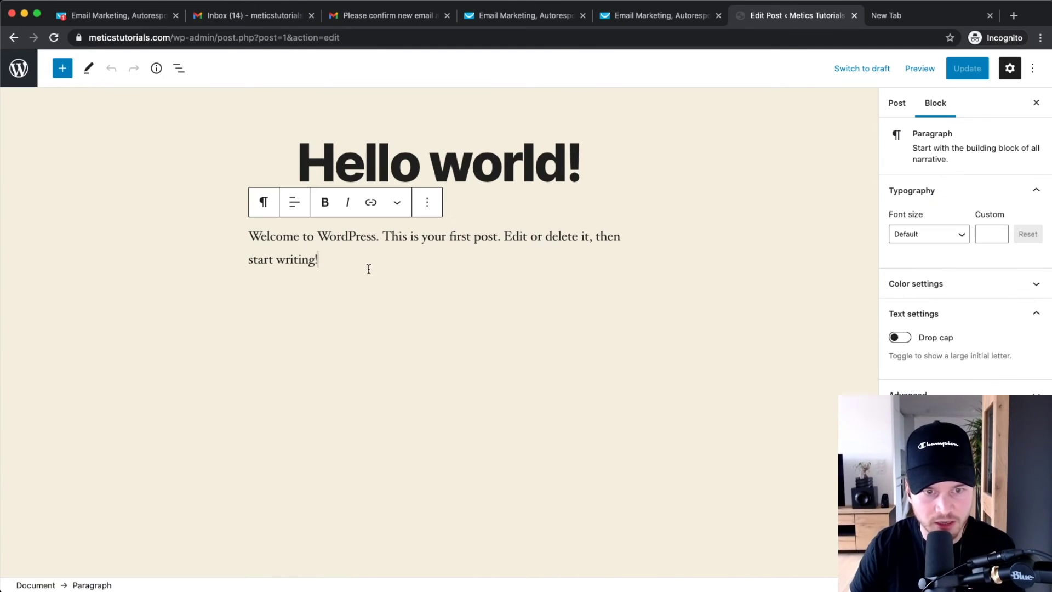
- Add a new paragraph containing the placeholder text 999 below the welcome text
{"action": "key", "text": "Return"}
{"action": "key", "text": "Return"}
{"action": "key", "text": "BackSpace"}
{"action": "key", "text": "BackSpace"}
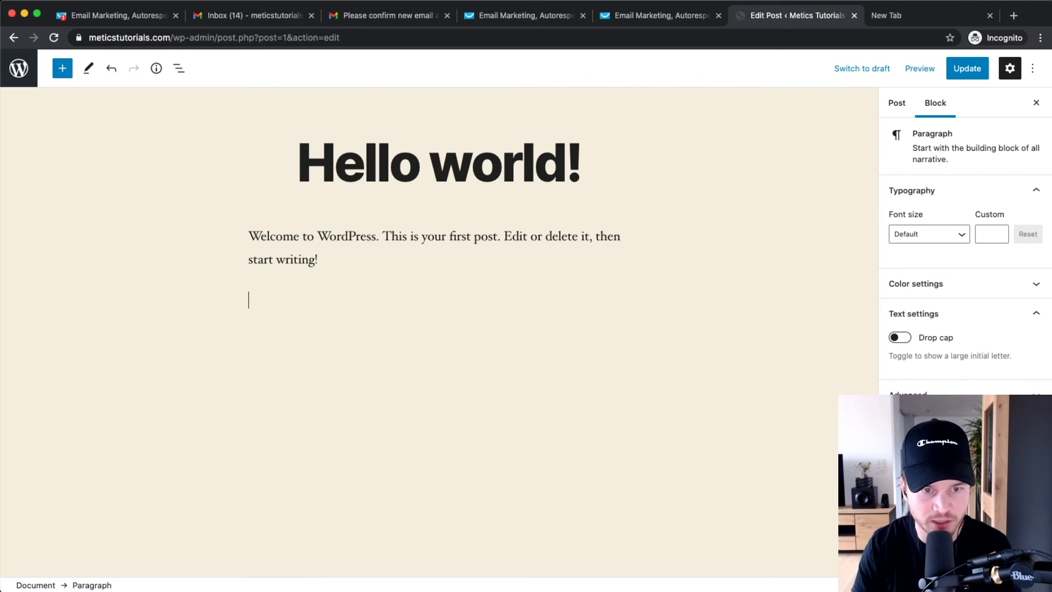
{"action": "type", "text": "999"}
{"action": "key", "text": "super+equal"}
{"action": "key", "text": "super+equal"}
{"action": "key", "text": "super+equal"}
{"action": "key", "text": "super+equal"}
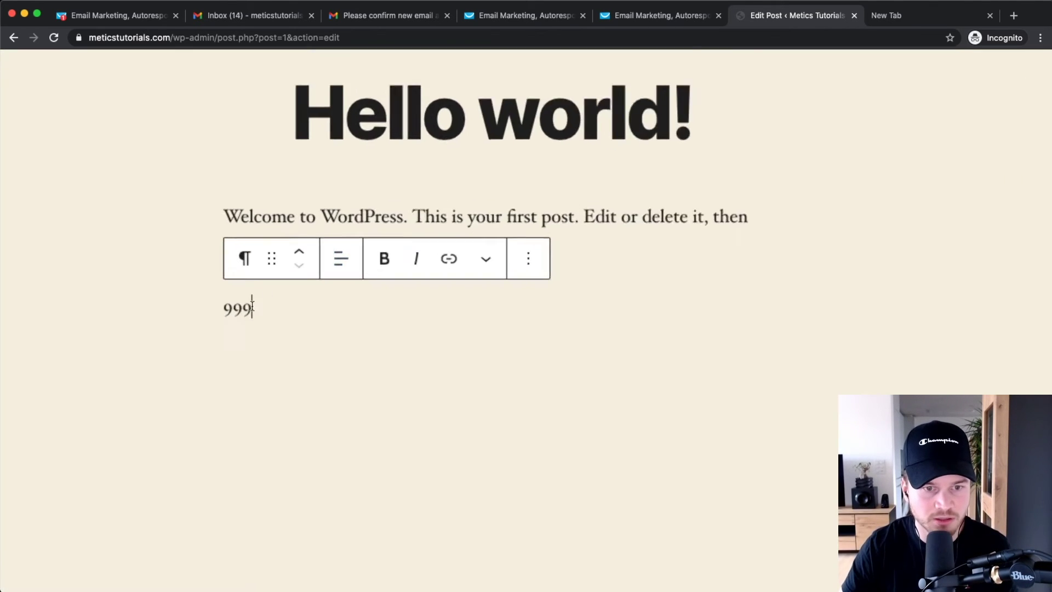
{"action": "left_click_drag", "start_coordinate": [225, 306], "coordinate": [272, 305]}
{"action": "left_click", "coordinate": [273, 305]}
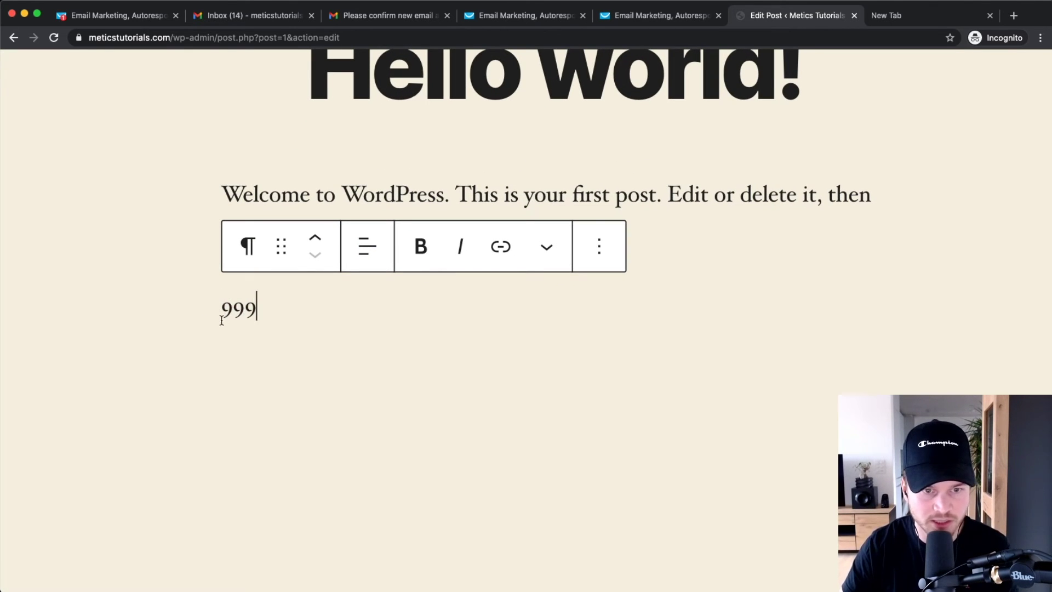
{"action": "key", "text": "super+0"}
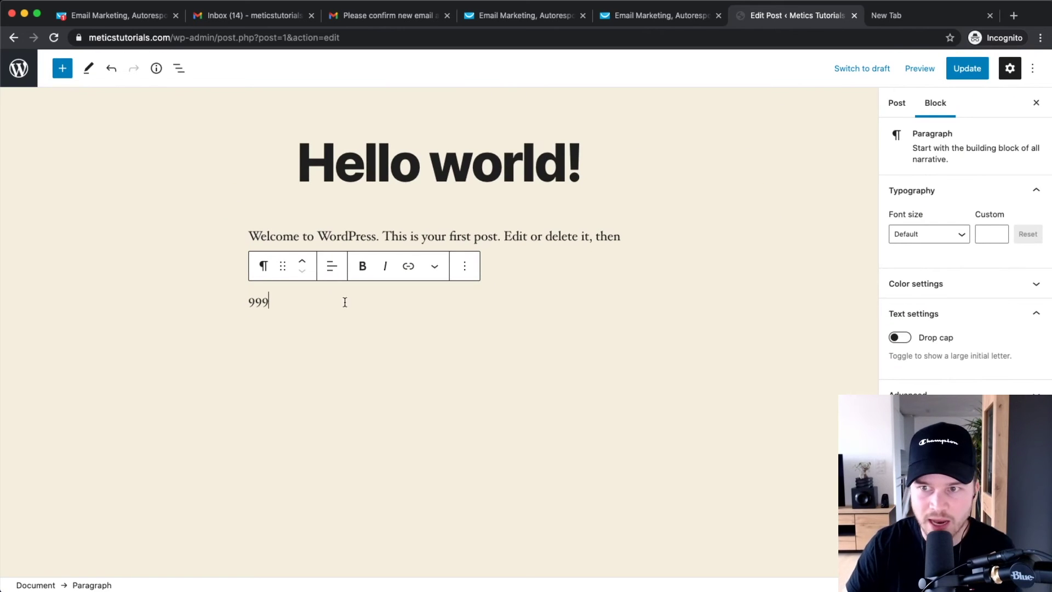
- Switch the post to the Code editor through the editor's options menu
{"action": "left_click", "coordinate": [1033, 68]}
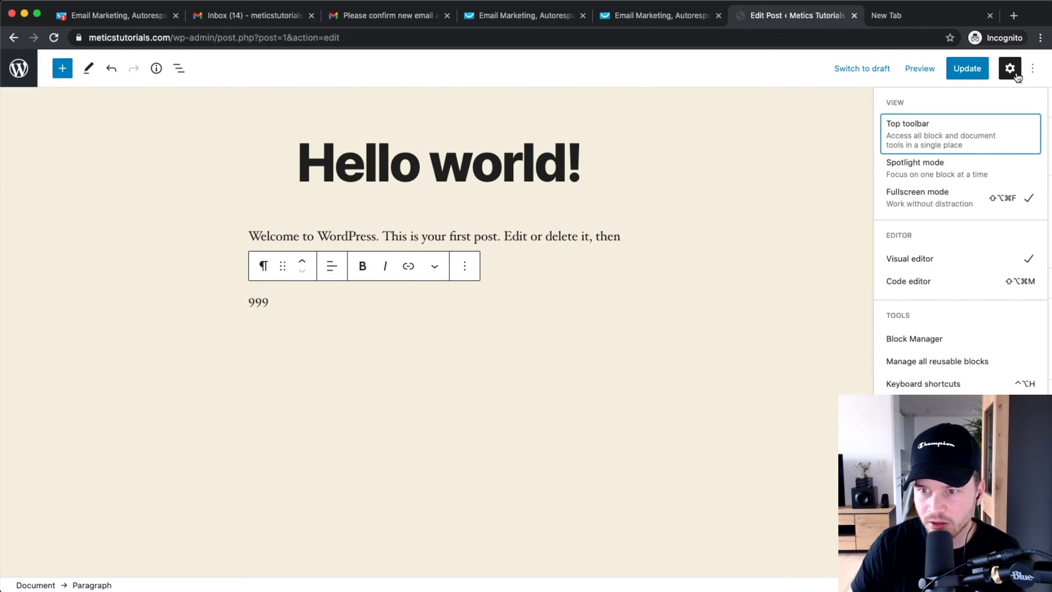
{"action": "left_click", "coordinate": [911, 282]}
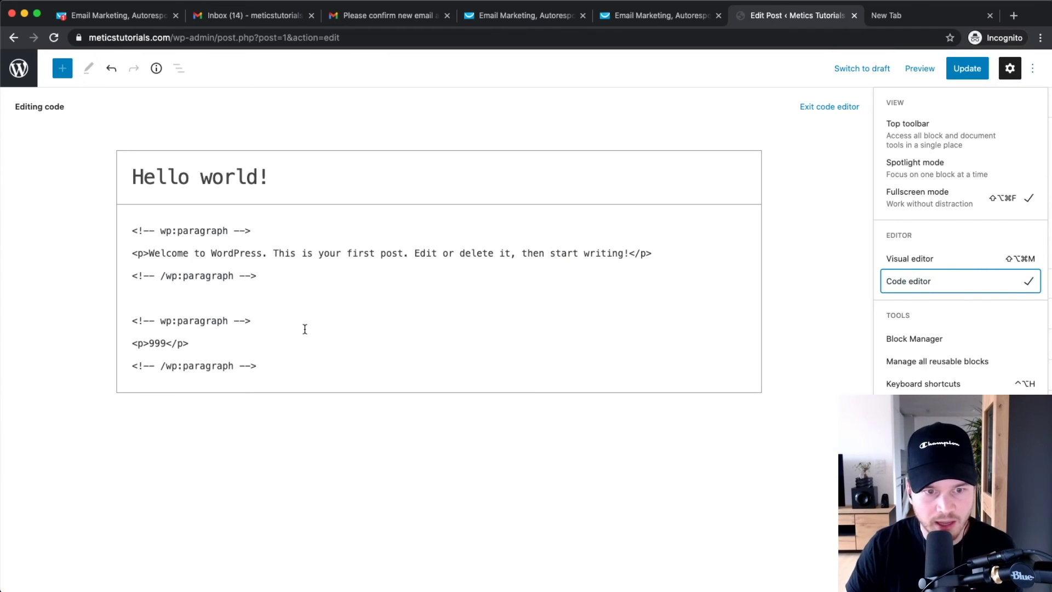
{"action": "left_click", "coordinate": [305, 329]}
- Close the confirmation page and copy the form's embed code from the publishing page
{"action": "left_click", "coordinate": [649, 8]}
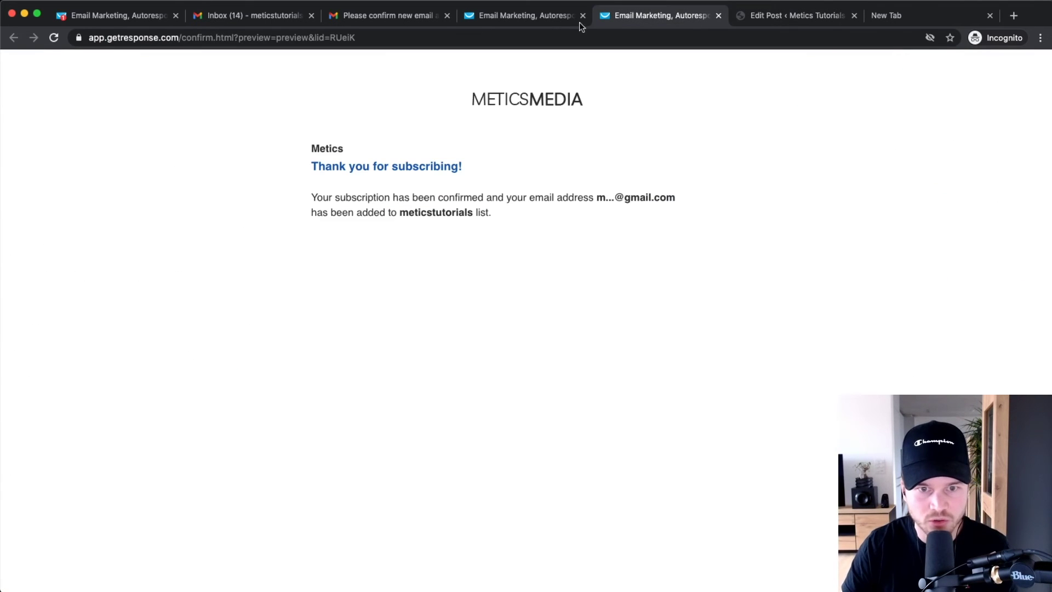
{"action": "left_click", "coordinate": [718, 16]}
{"action": "left_click", "coordinate": [525, 16]}
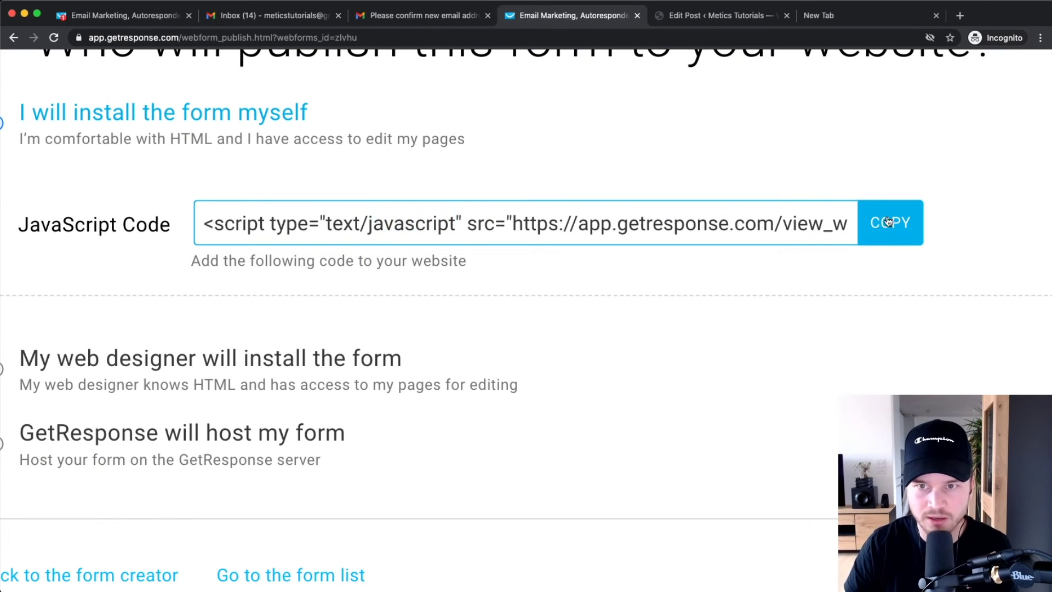
{"action": "left_click", "coordinate": [706, 16]}
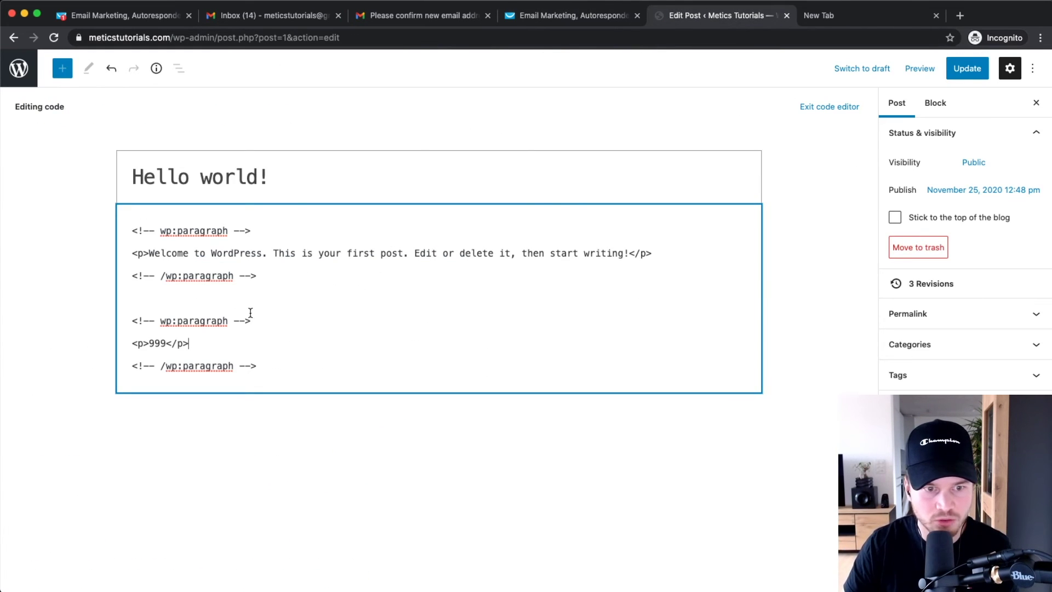
- Paste the GetResponse embed script over the 999 placeholder and update the post
{"action": "scroll", "coordinate": [208, 324], "scroll_direction": "left", "scroll_amount": 5}
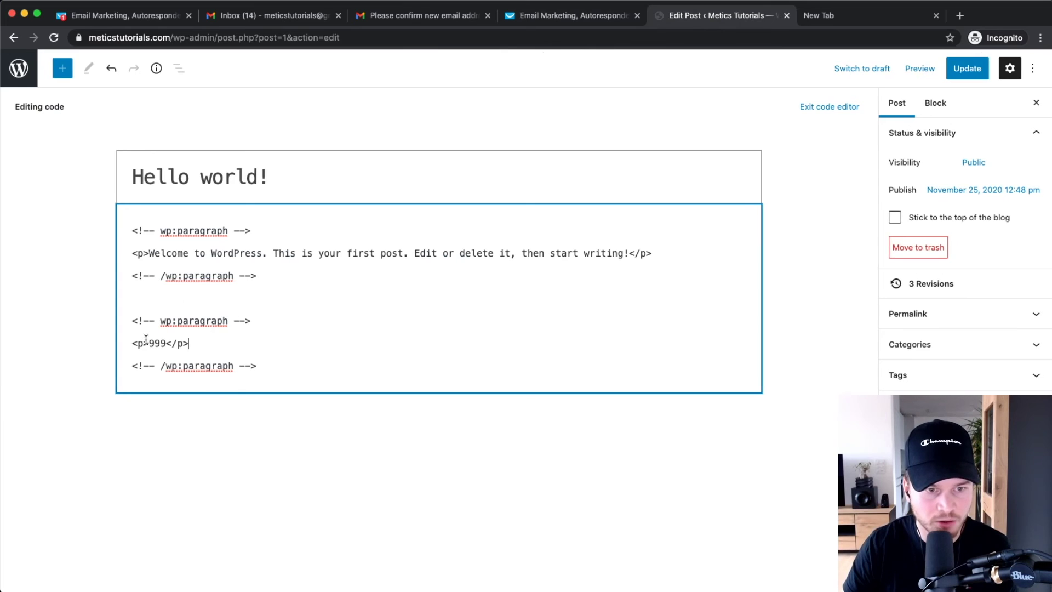
{"action": "scroll", "coordinate": [146, 340], "scroll_direction": "up", "scroll_amount": 5}
{"action": "scroll", "coordinate": [148, 342], "scroll_direction": "left", "scroll_amount": 3}
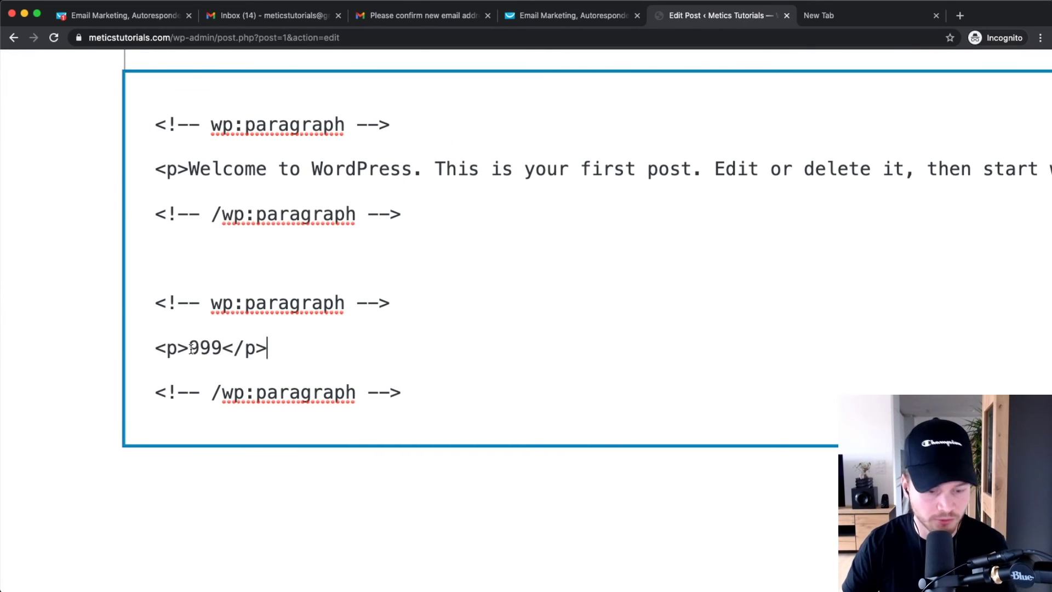
{"action": "left_click_drag", "start_coordinate": [192, 346], "coordinate": [222, 346]}
{"action": "right_click", "coordinate": [208, 347]}
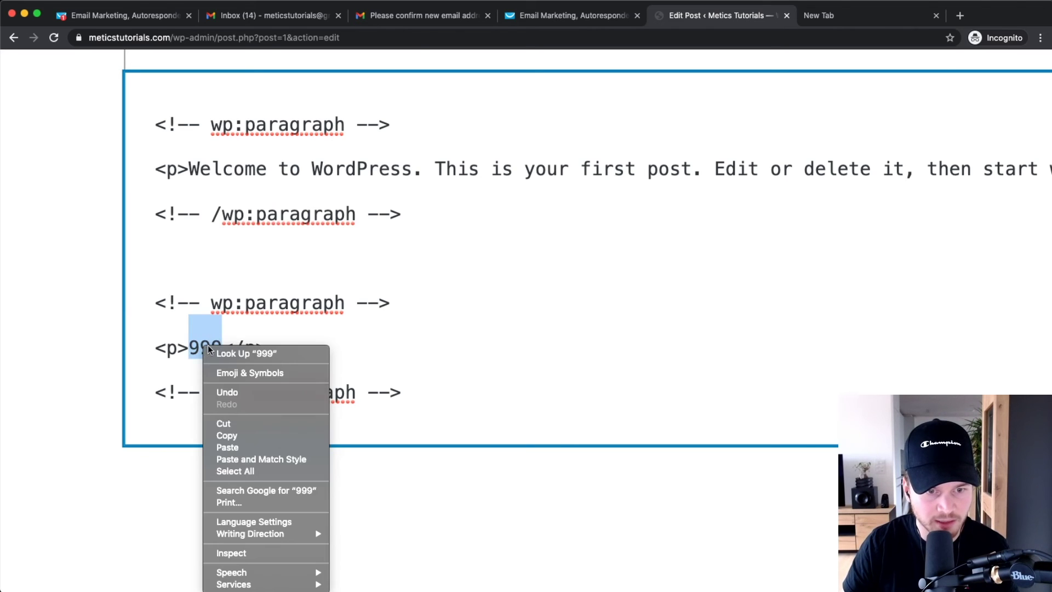
{"action": "left_click", "coordinate": [241, 447]}
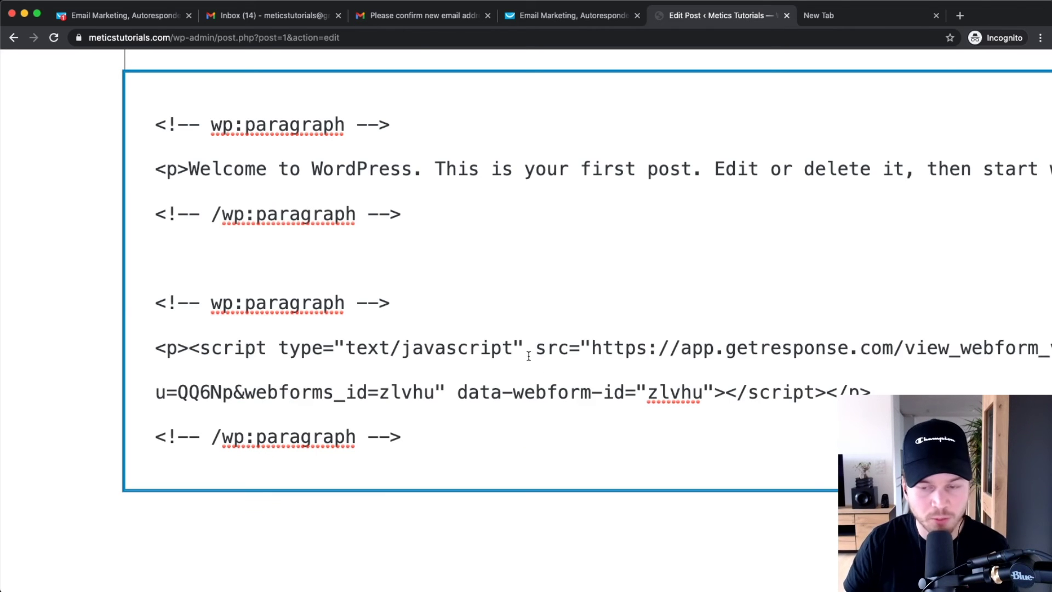
{"action": "key", "text": "super+minus"}
{"action": "key", "text": "super+minus"}
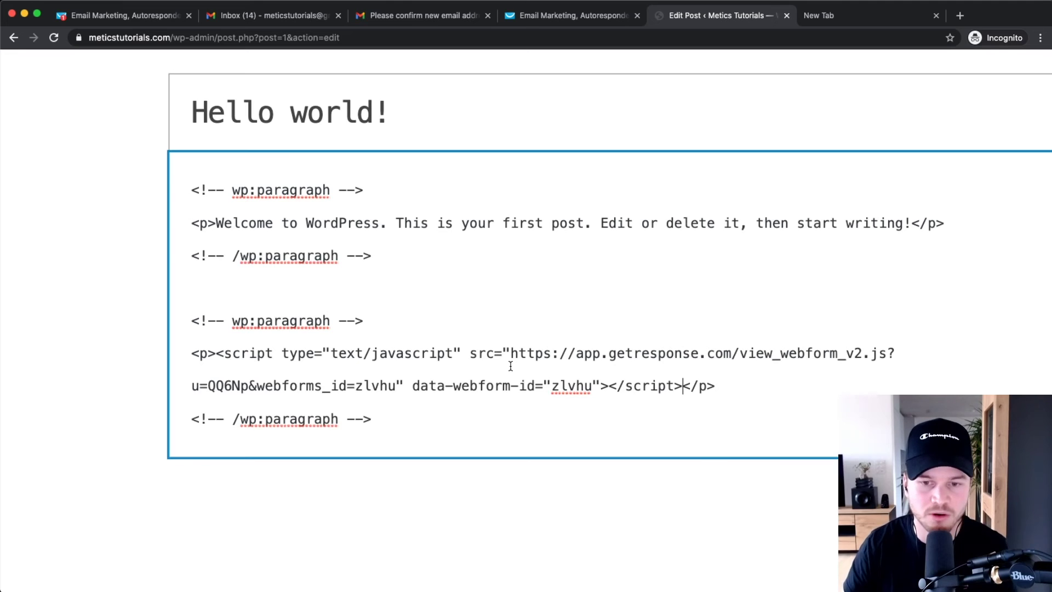
{"action": "left_click", "coordinate": [970, 67]}
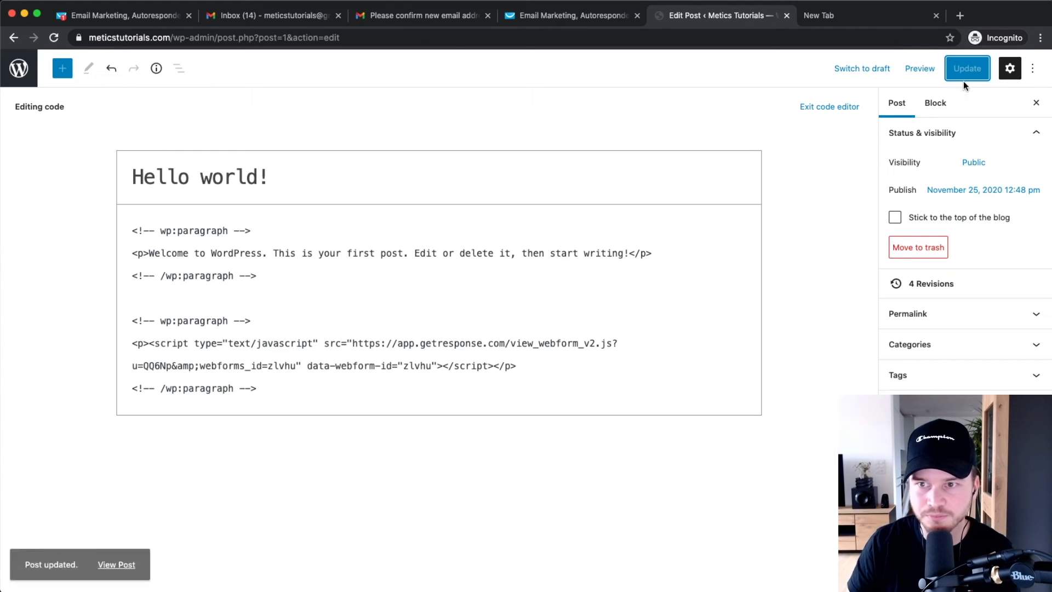
- Preview the Hello world! post in a new tab and scroll to the form
{"action": "left_click", "coordinate": [918, 68]}
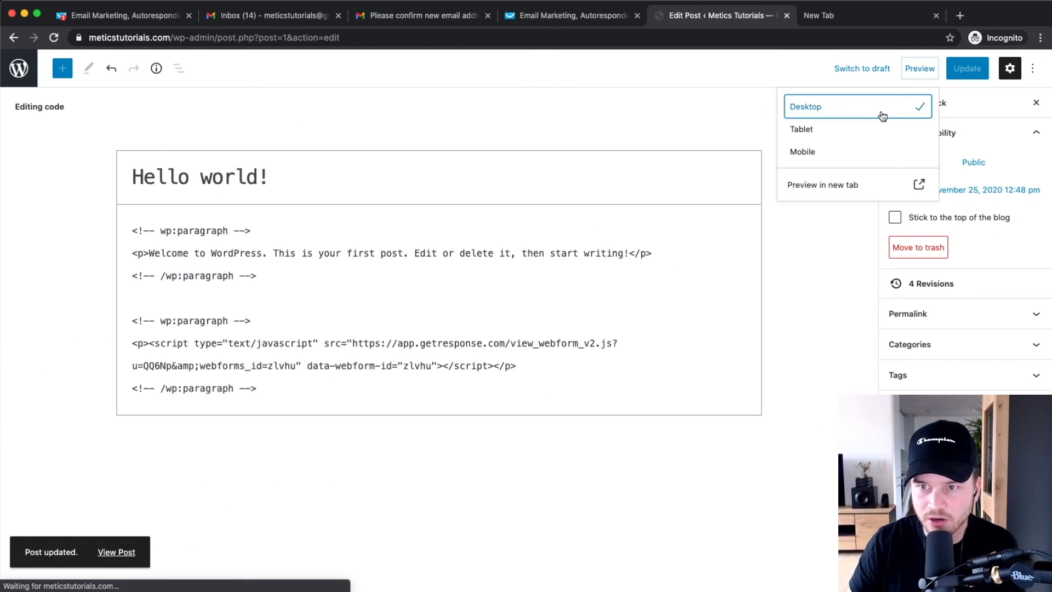
{"action": "left_click", "coordinate": [804, 182]}
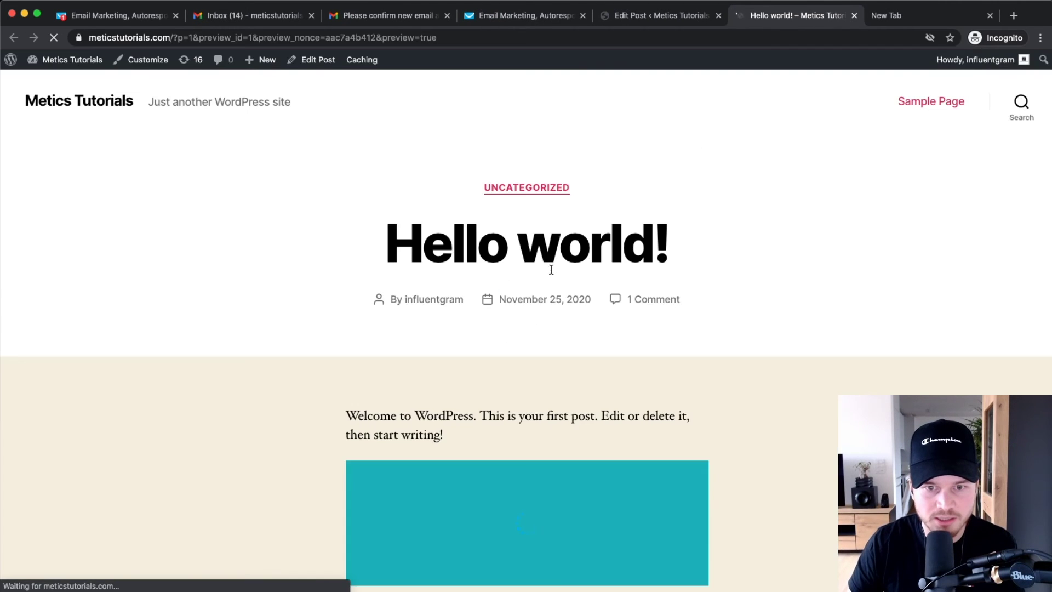
{"action": "scroll", "coordinate": [551, 271], "scroll_direction": "down", "scroll_amount": 3}
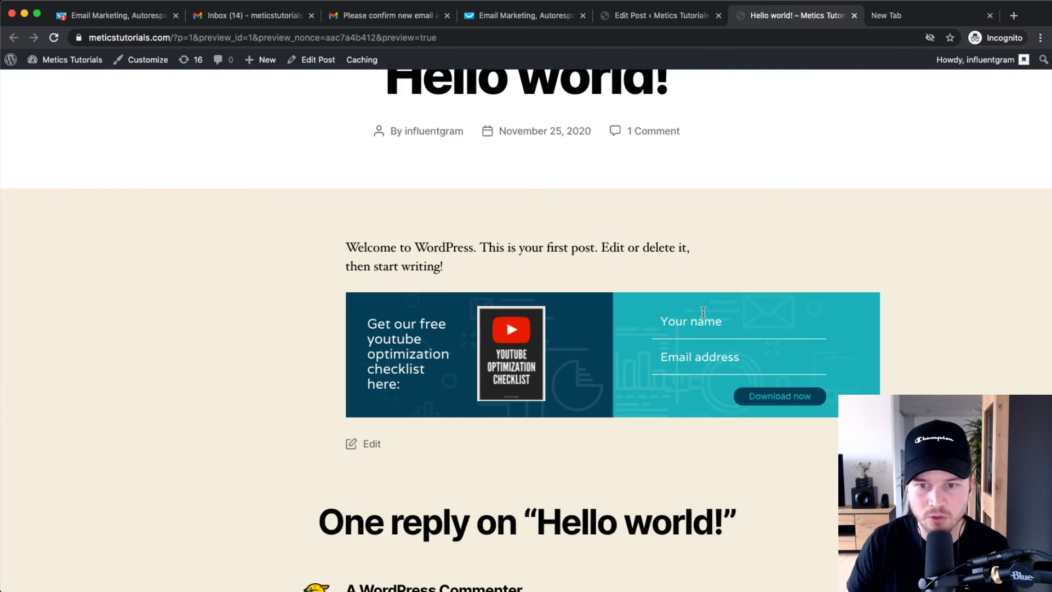
- Enter a test subscriber's name and e-mail address in the form and click Download now
{"action": "left_click", "coordinate": [691, 323]}
{"action": "type", "text": "Simon"}
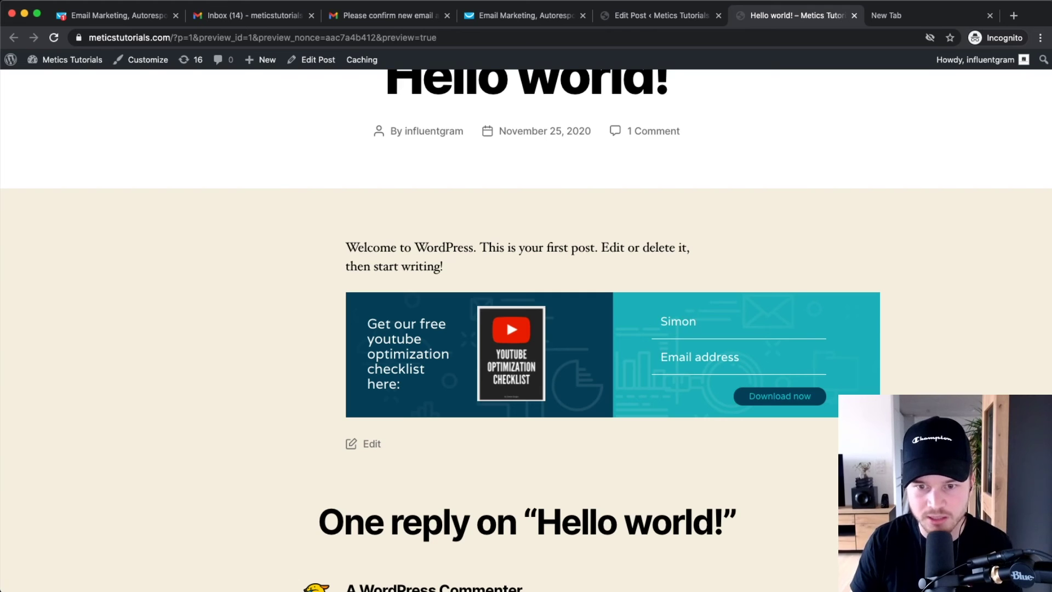
{"action": "key", "text": "super+f"}
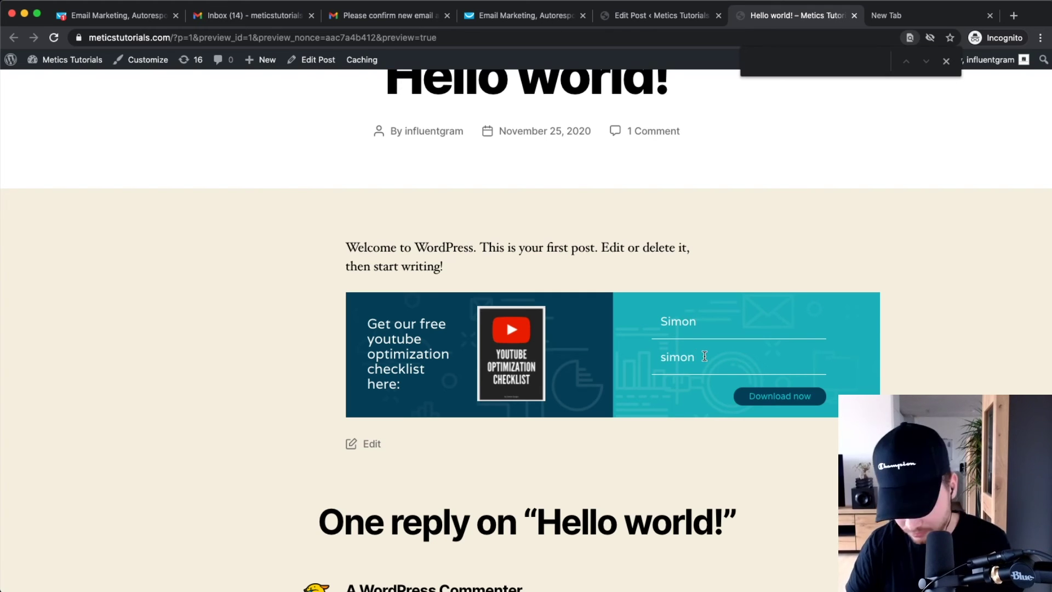
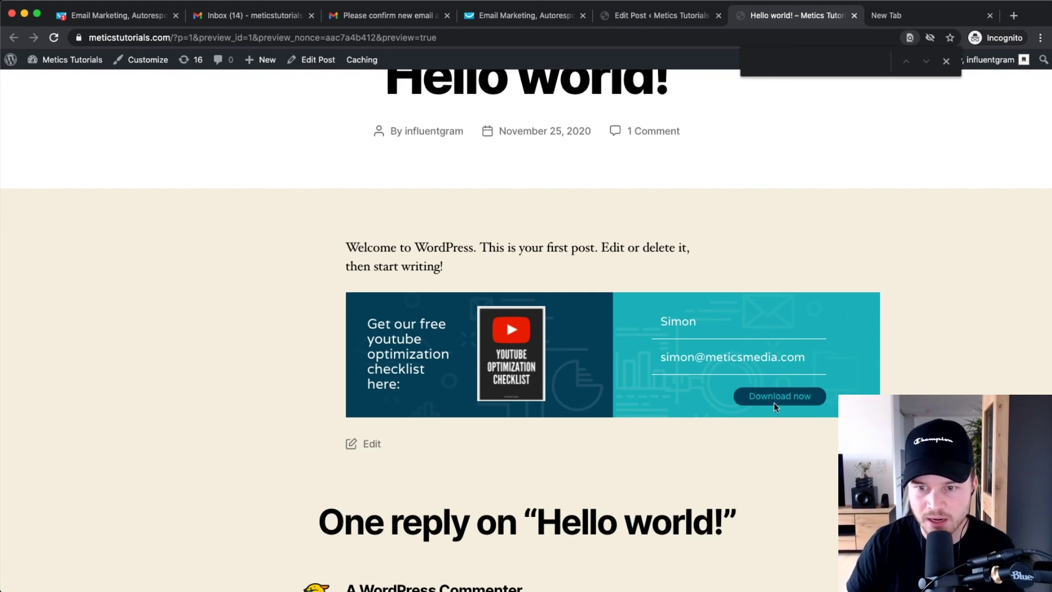
{"action": "left_click", "coordinate": [774, 403]}
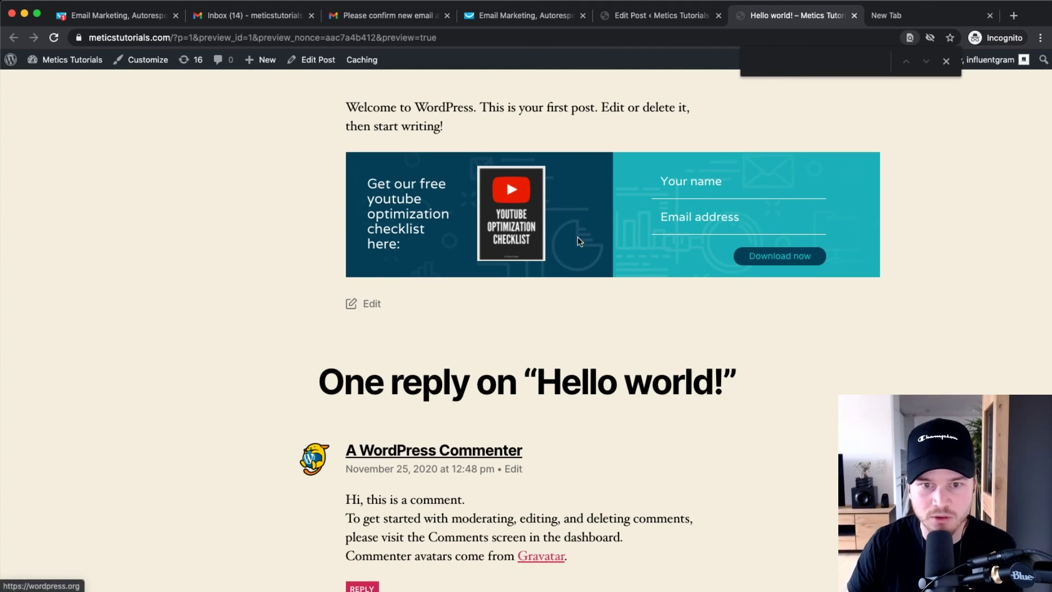
- On the form's publishing page, reselect 'I will install the form myself'
{"action": "left_click", "coordinate": [552, 14]}
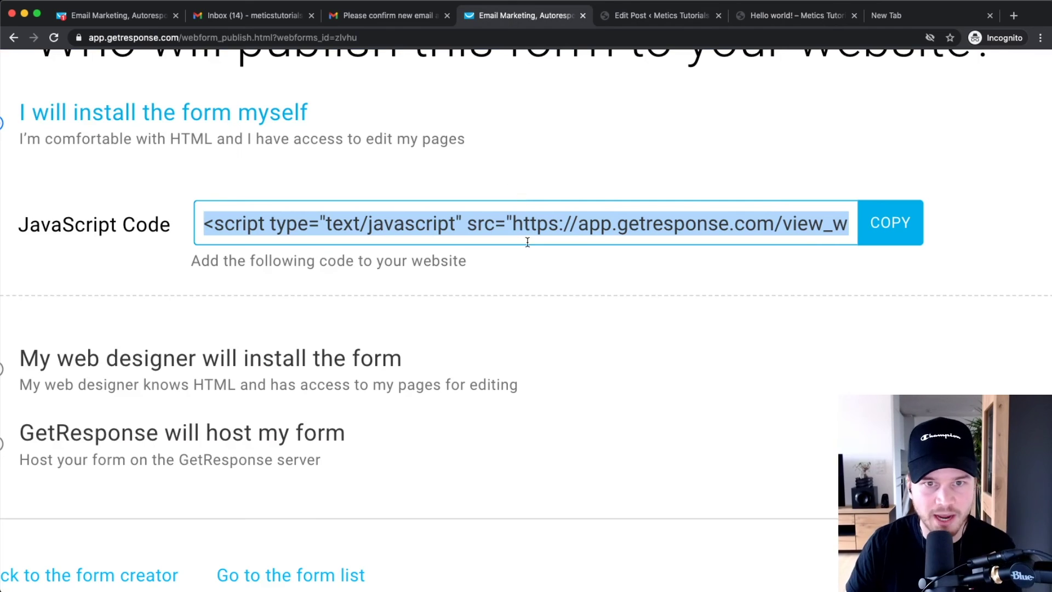
{"action": "key", "text": "super+minus"}
{"action": "key", "text": "super+minus"}
{"action": "left_click", "coordinate": [636, 277]}
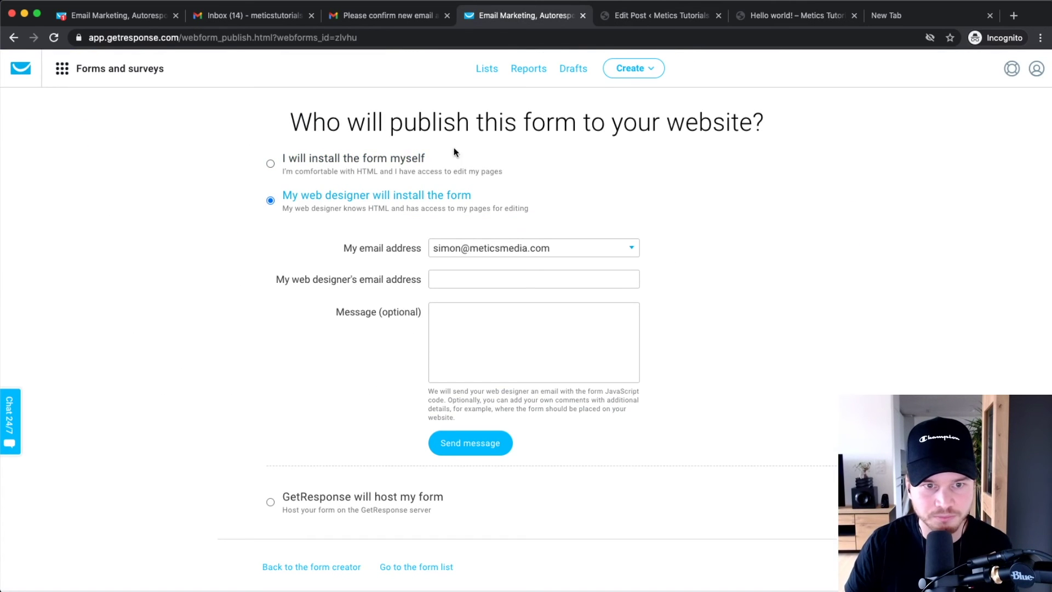
{"action": "left_click", "coordinate": [324, 157]}
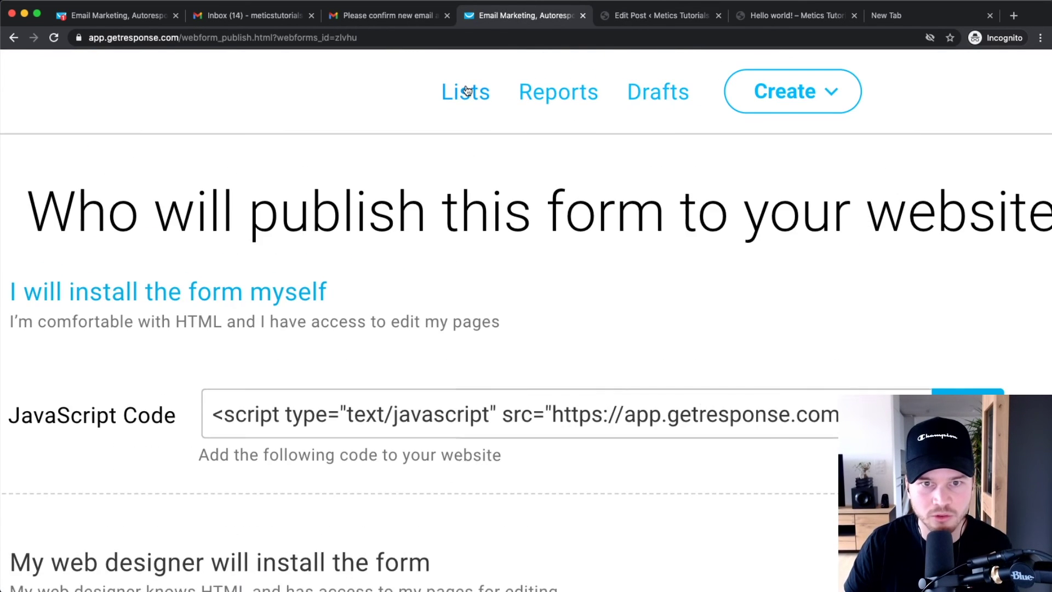
- Confirm the test subscriber appears in the meticstutorials list contacts, then return to the preview
{"action": "left_click", "coordinate": [487, 69]}
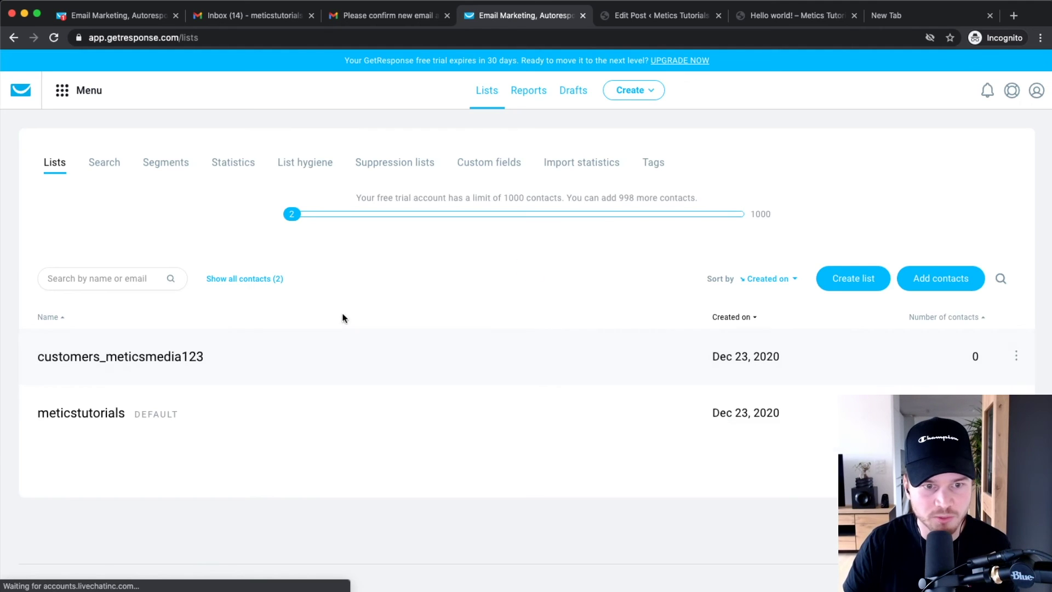
{"action": "left_click", "coordinate": [70, 412]}
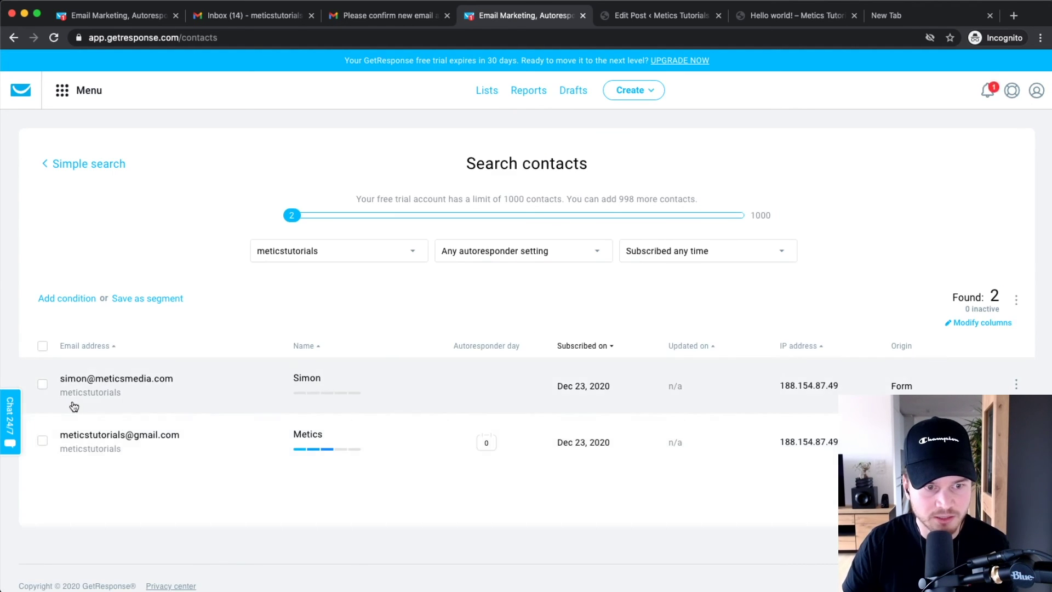
{"action": "scroll", "coordinate": [74, 406], "scroll_direction": "up", "scroll_amount": 5}
{"action": "scroll", "coordinate": [194, 348], "scroll_direction": "down", "scroll_amount": 5}
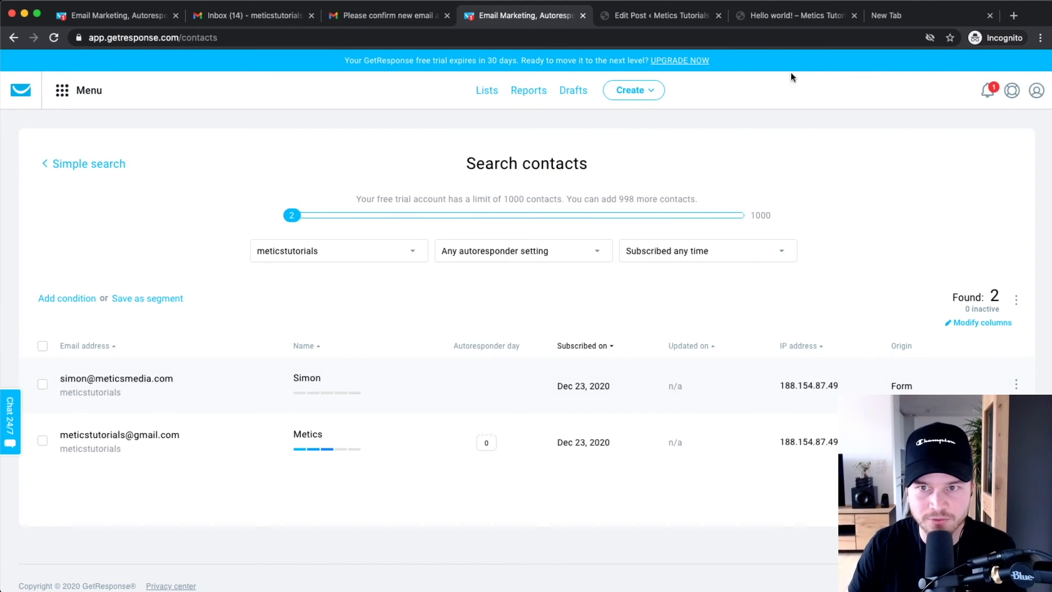
{"action": "left_click", "coordinate": [787, 18]}
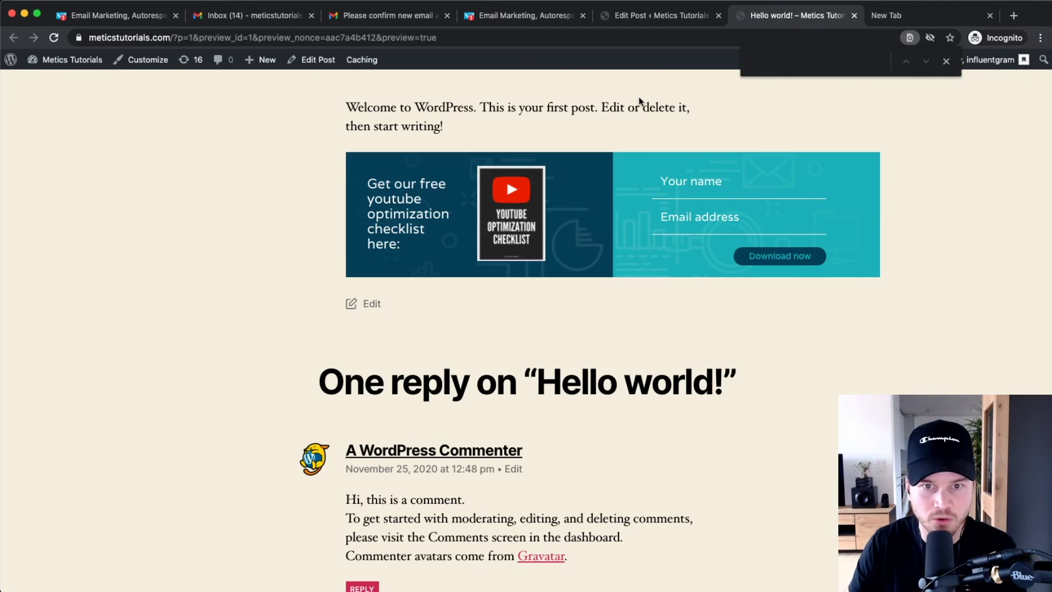
- Open the Footer #1 widget area in Appearance > Customize > Widgets
{"action": "left_click", "coordinate": [619, 22]}
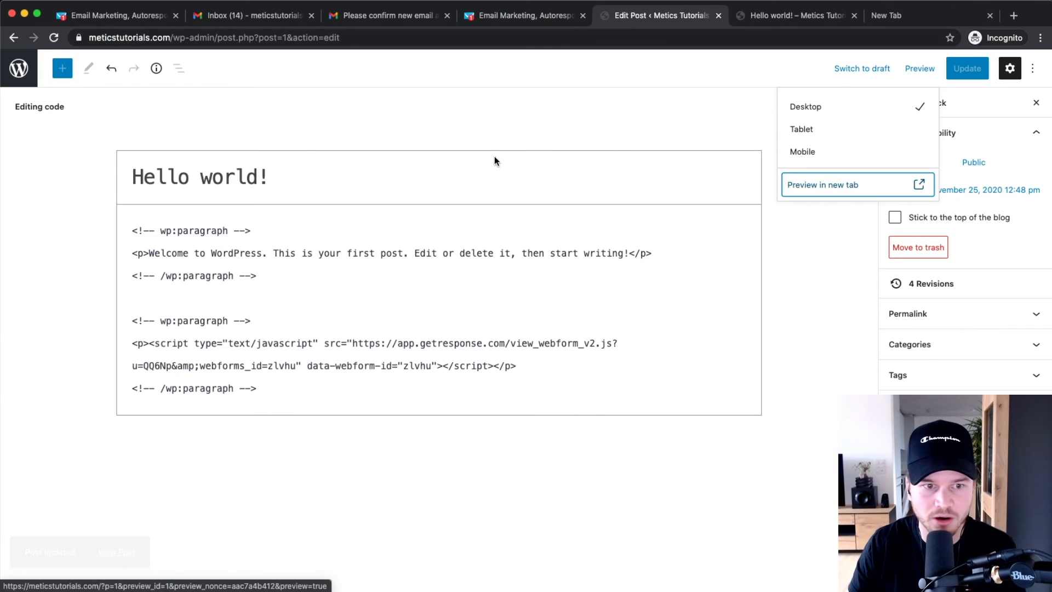
{"action": "left_click", "coordinate": [22, 79]}
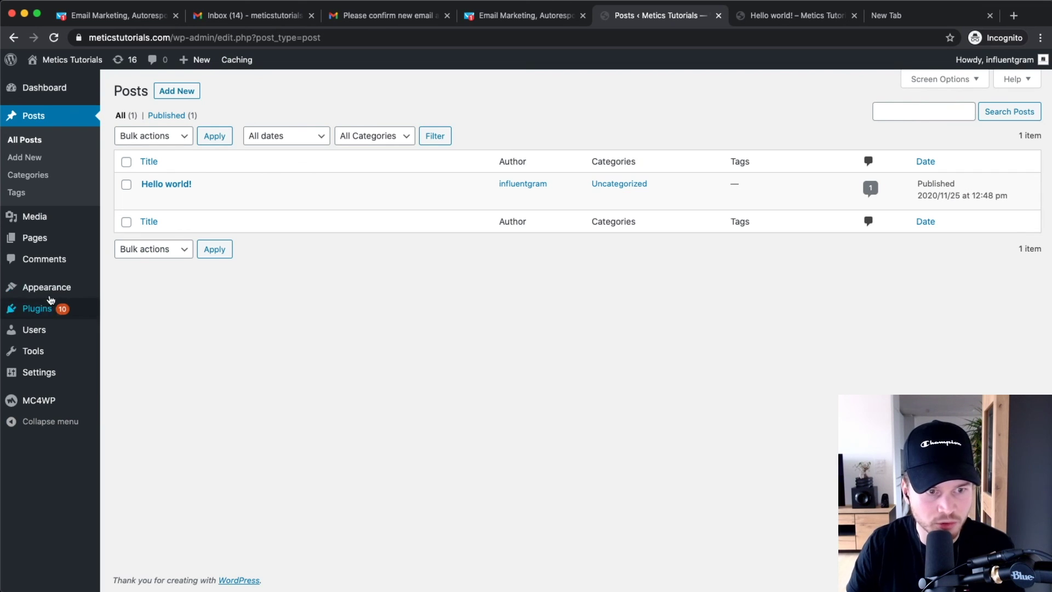
{"action": "mouse_move", "coordinate": [46, 289]}
{"action": "left_click", "coordinate": [110, 286]}
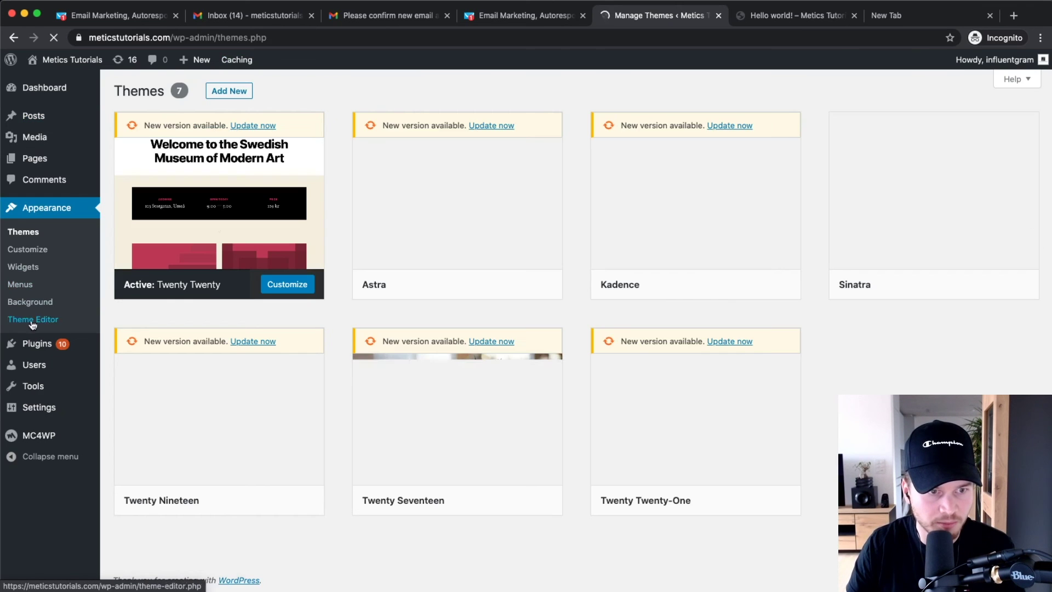
{"action": "left_click", "coordinate": [30, 251]}
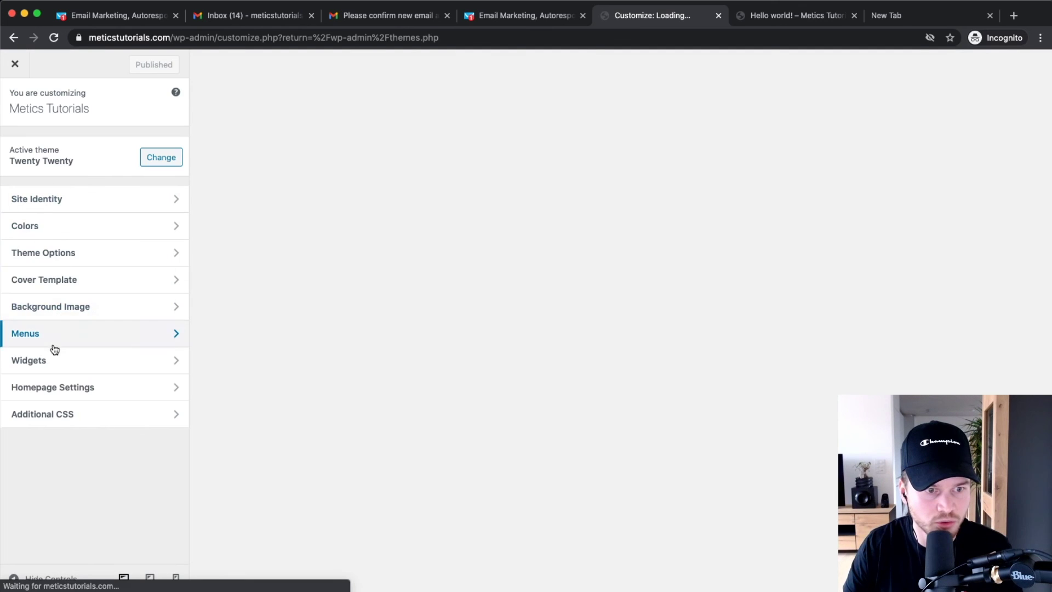
{"action": "left_click", "coordinate": [54, 359]}
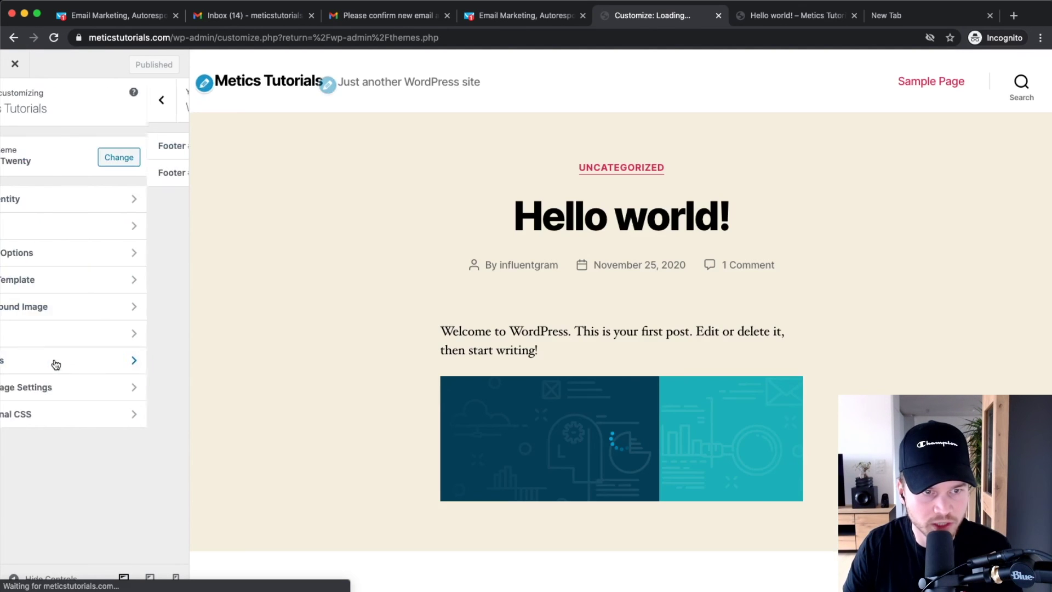
{"action": "scroll", "coordinate": [216, 238], "scroll_direction": "down", "scroll_amount": 15}
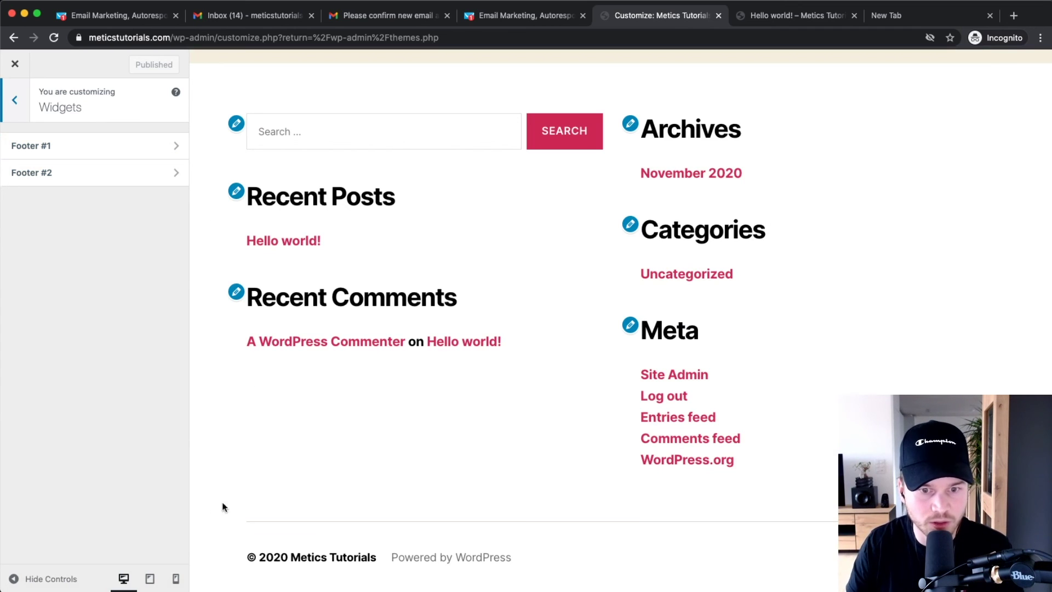
{"action": "left_click", "coordinate": [111, 150]}
- Add a Custom HTML widget with the pasted GetResponse script and publish it
{"action": "left_click", "coordinate": [144, 289]}
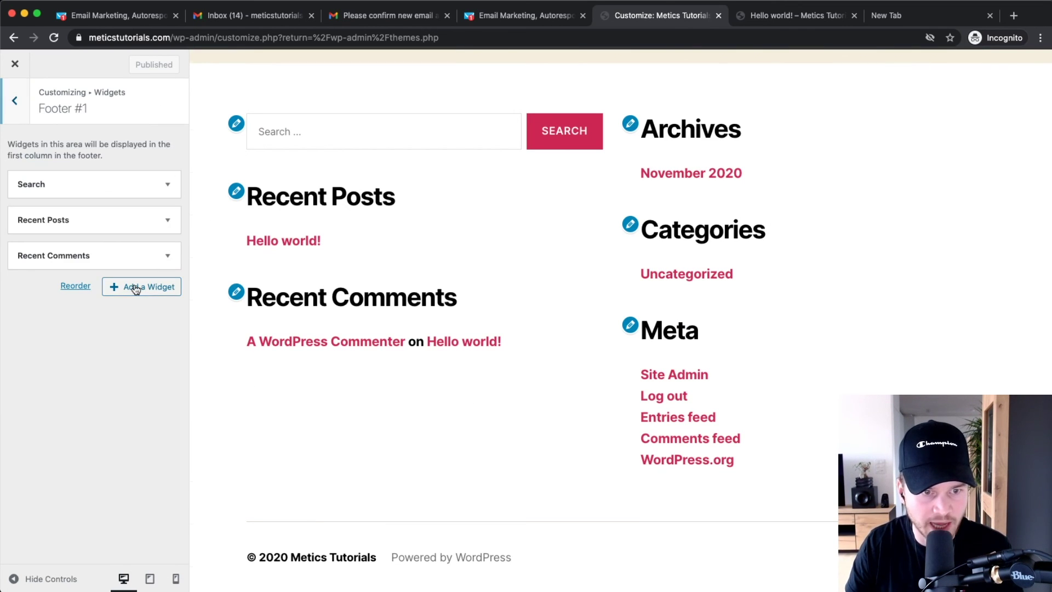
{"action": "left_click", "coordinate": [260, 271]}
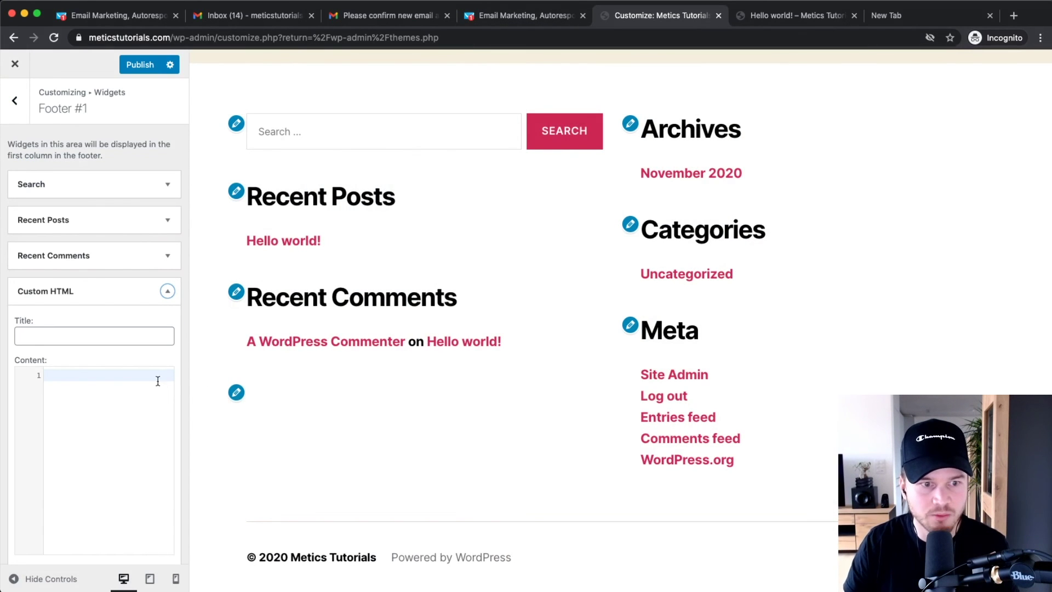
{"action": "left_click", "coordinate": [103, 397]}
{"action": "key", "text": "super+v"}
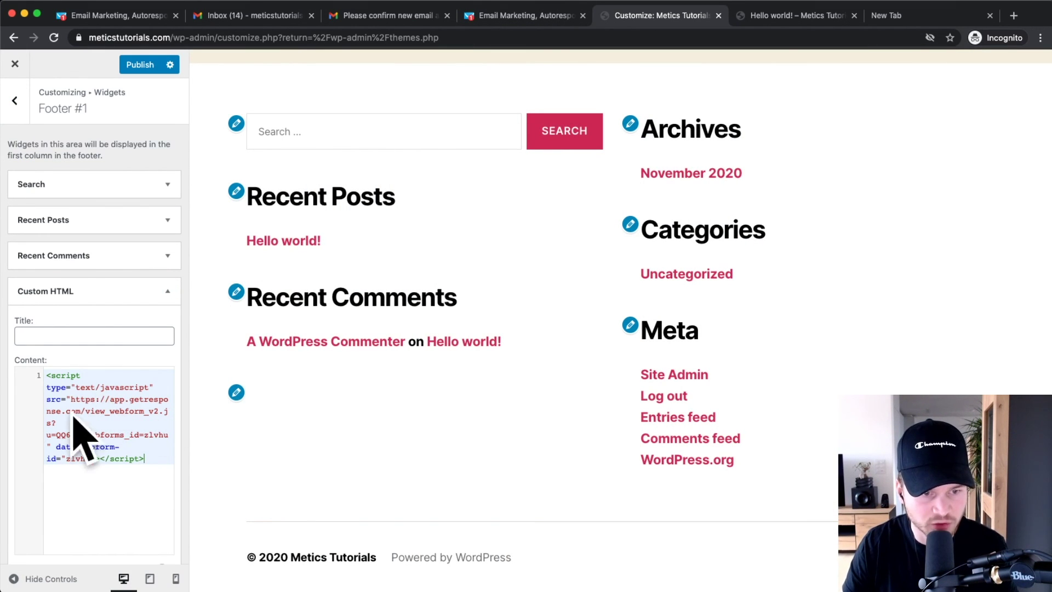
{"action": "scroll", "coordinate": [110, 466], "scroll_direction": "down", "scroll_amount": 2}
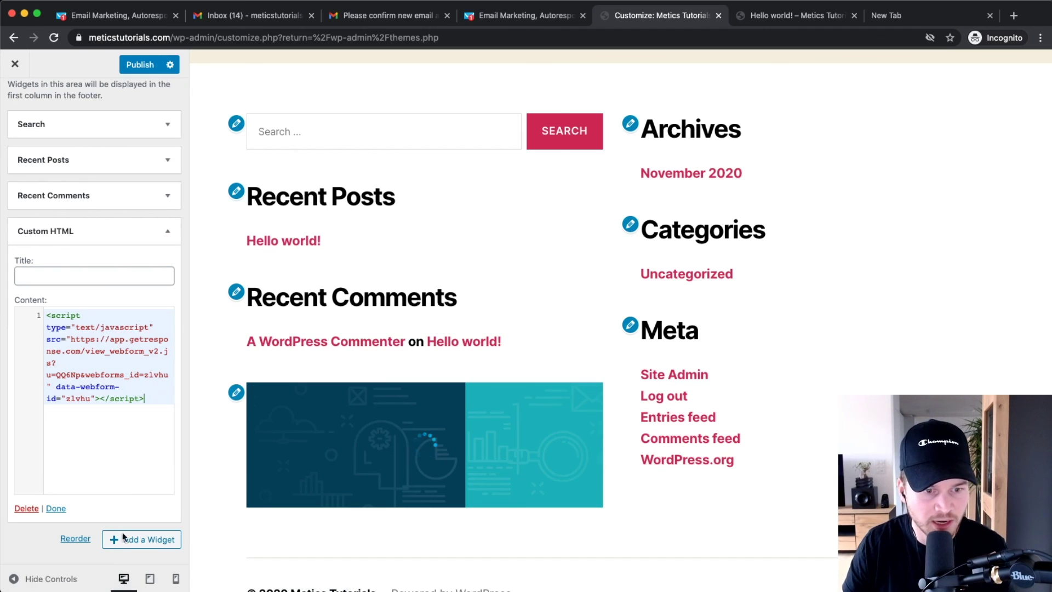
{"action": "left_click", "coordinate": [125, 540]}
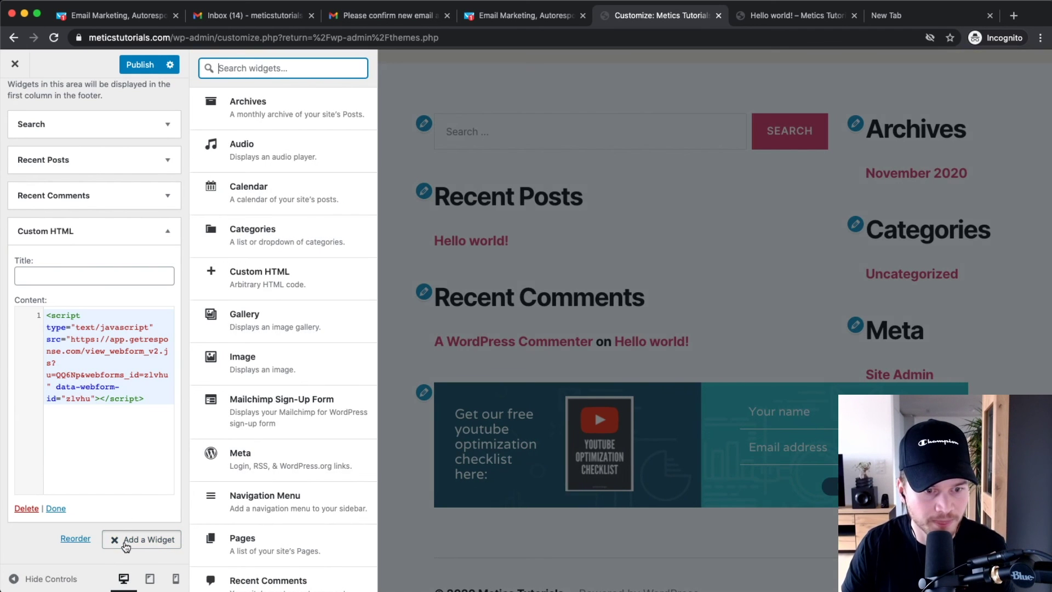
{"action": "left_click", "coordinate": [138, 69]}
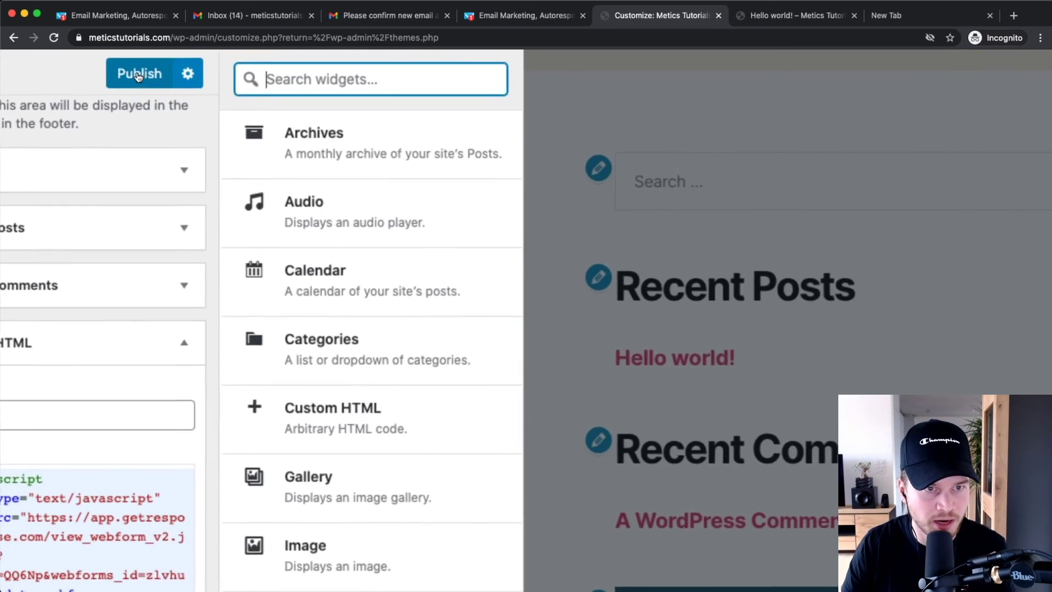